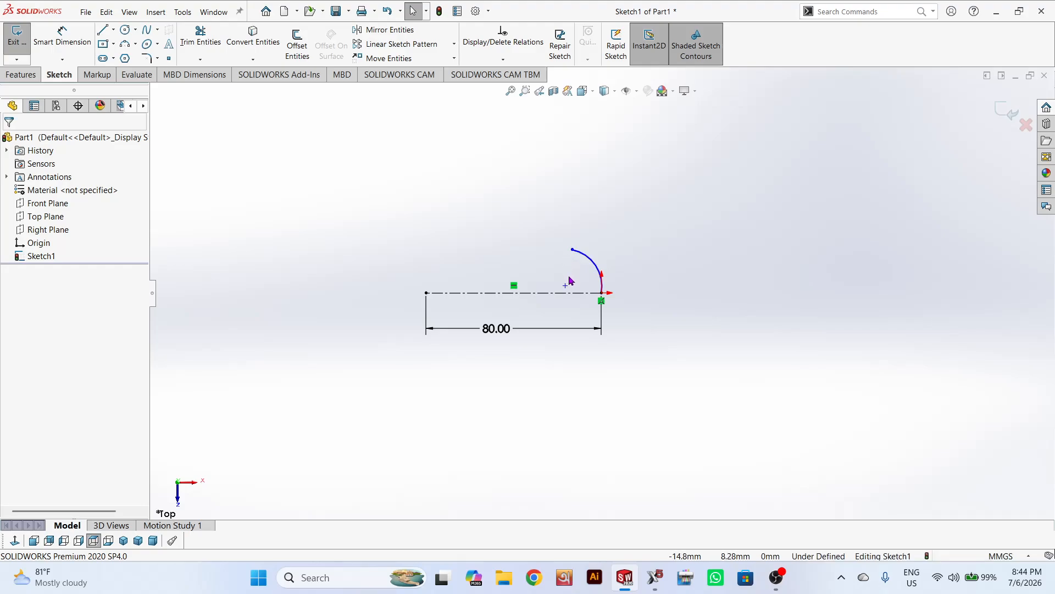
Constrain the arc's centre to the midpoint of the 80 mm centerline and shorten the arc by moving its free endpoint
click(566, 286)
ctrl+click(558, 293)
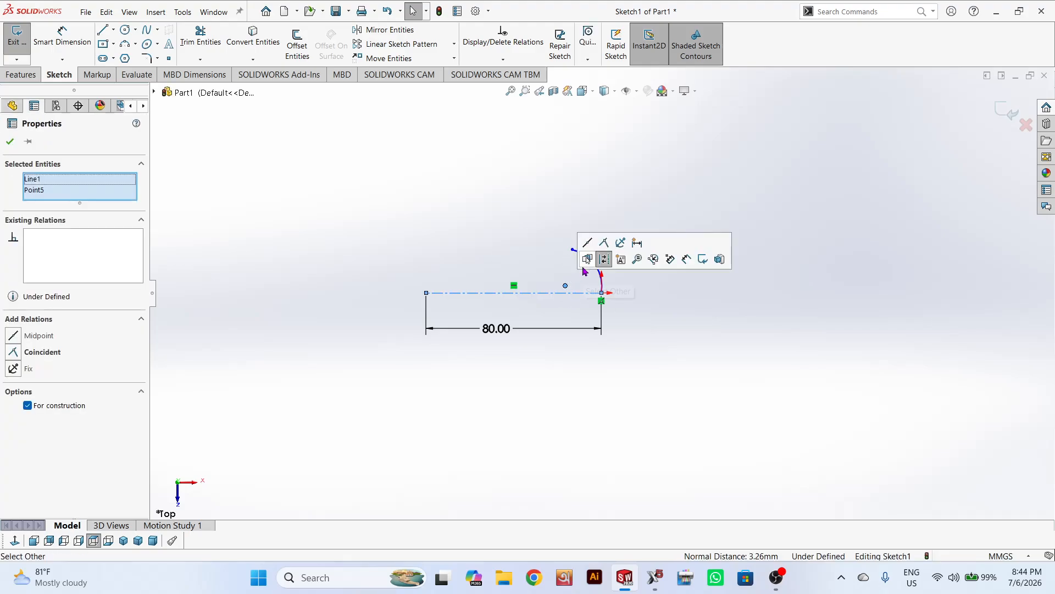
click(587, 243)
click(471, 258)
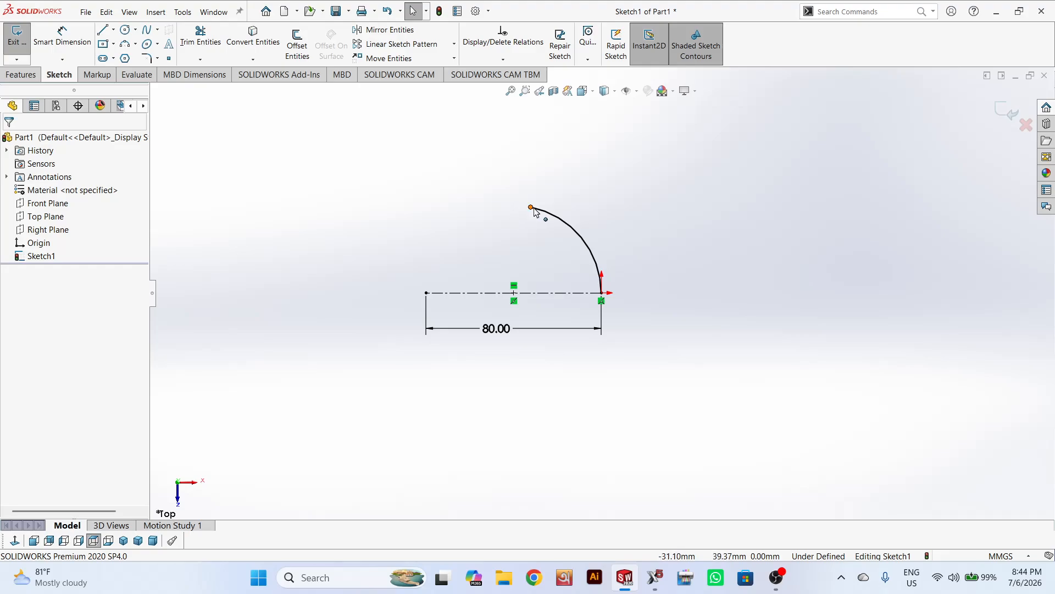
drag(534, 212, 556, 256)
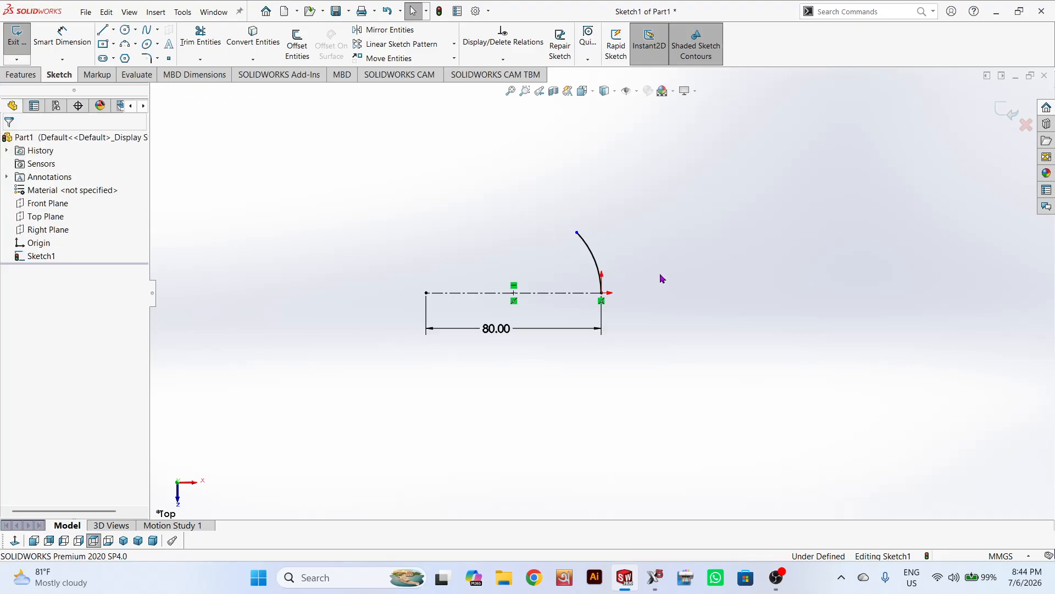
Add a doubled diameter dimension of 20 mm from the arc's free endpoint about the centerline
right_drag(632, 349, 614, 294)
click(576, 232)
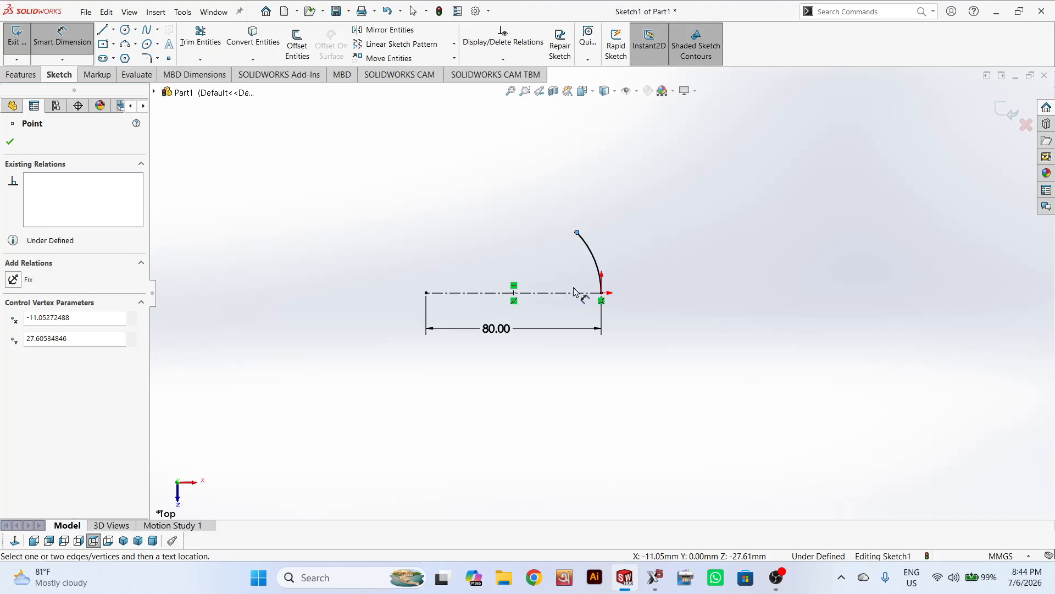
click(577, 294)
click(638, 312)
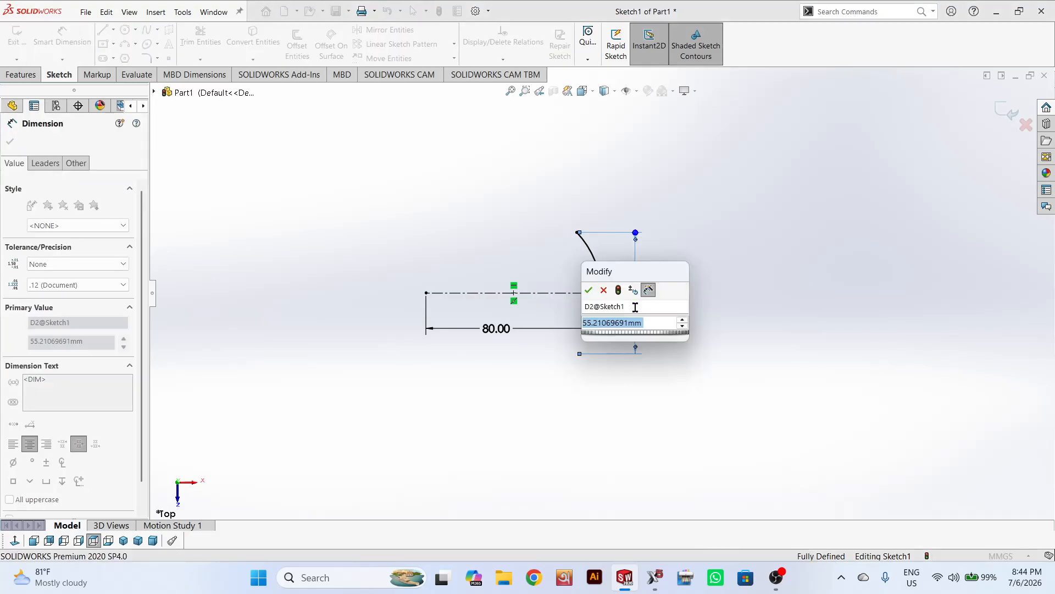
text(20)
key(Return)
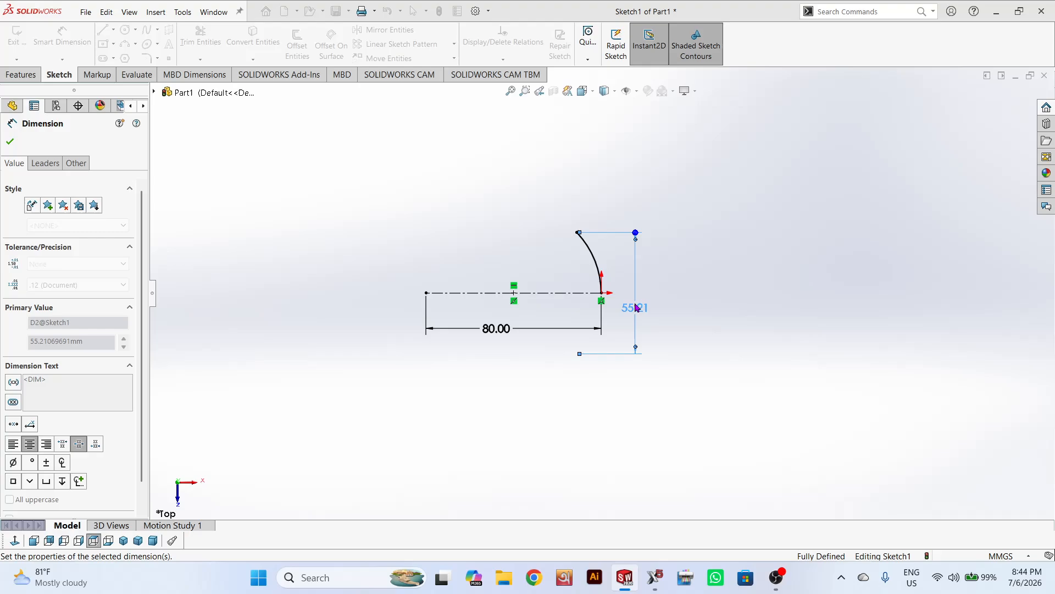
right_click(596, 203)
click(624, 227)
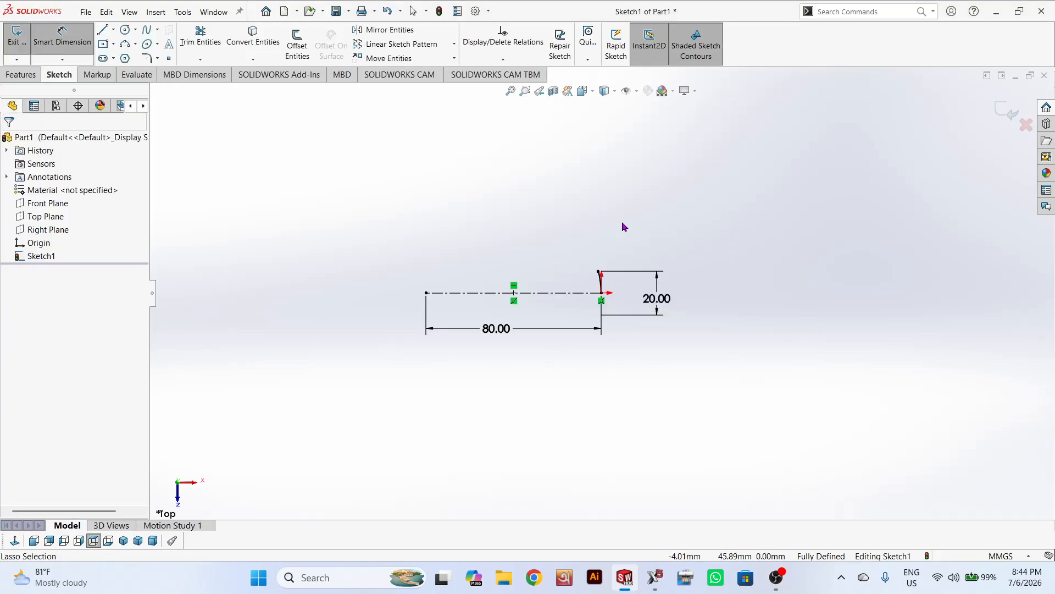
Sketch a sloped line from the arc's upper endpoint, rising away from the centerline back towards its far end
click(103, 30)
click(622, 306)
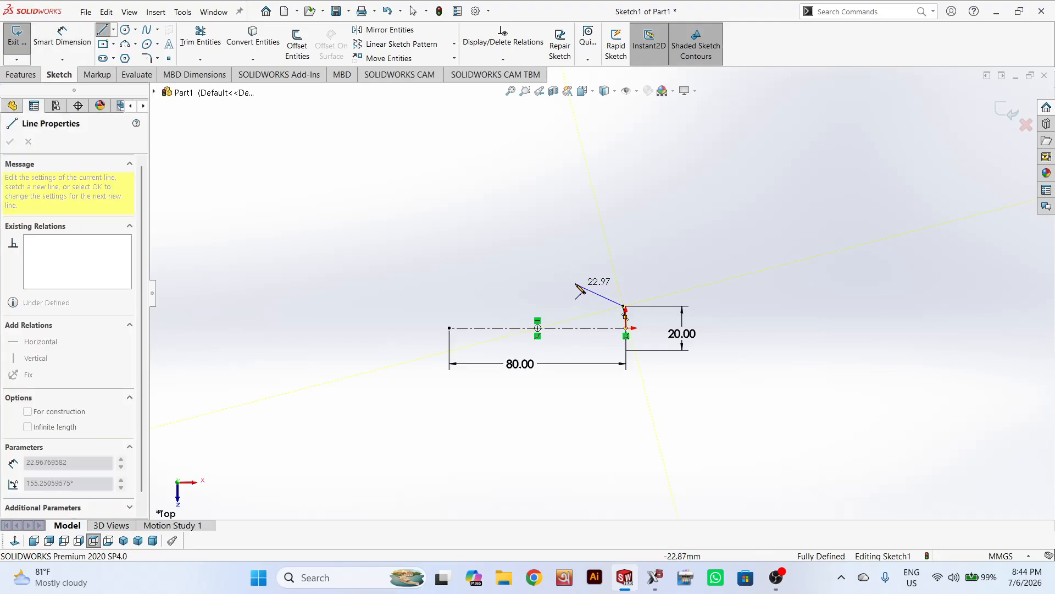
click(572, 280)
right_click(572, 281)
click(600, 289)
scroll(620, 315, down, 3)
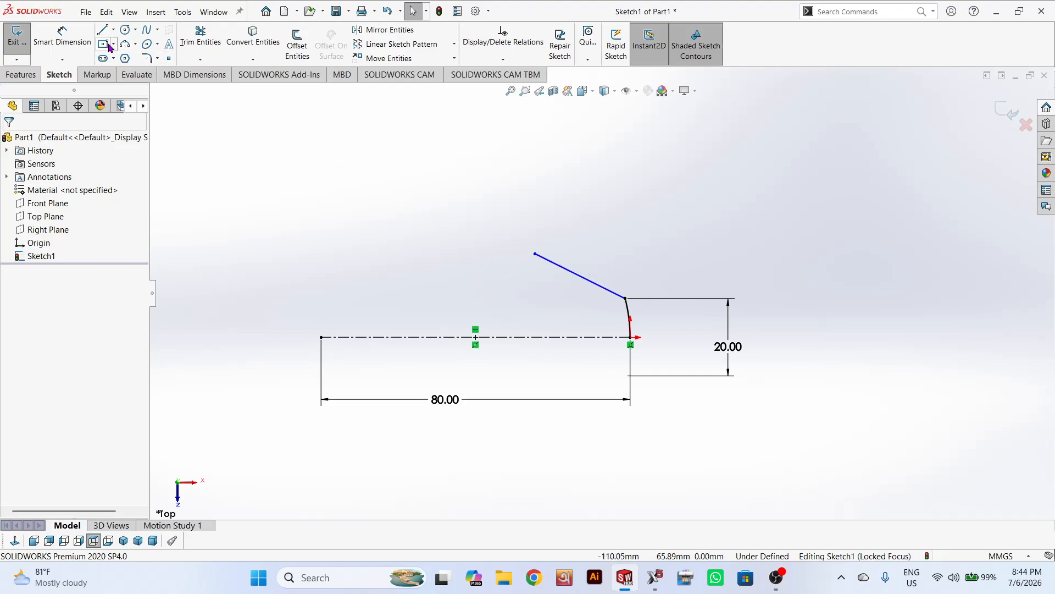
Sketch a concave three-point arc continuing from the sloped line's free end, further up and back along the profile
click(125, 43)
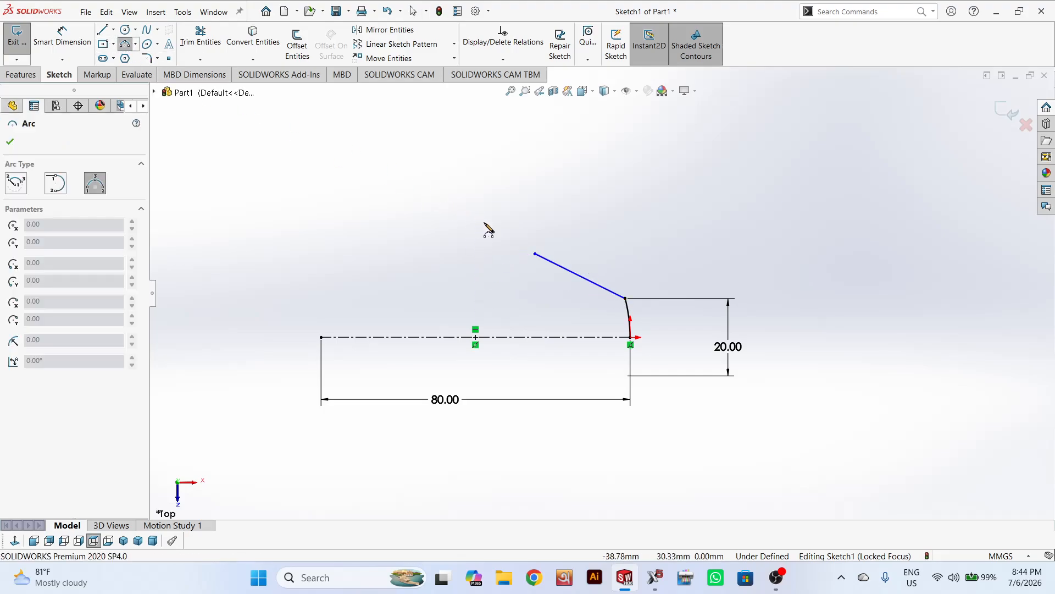
click(534, 254)
click(455, 206)
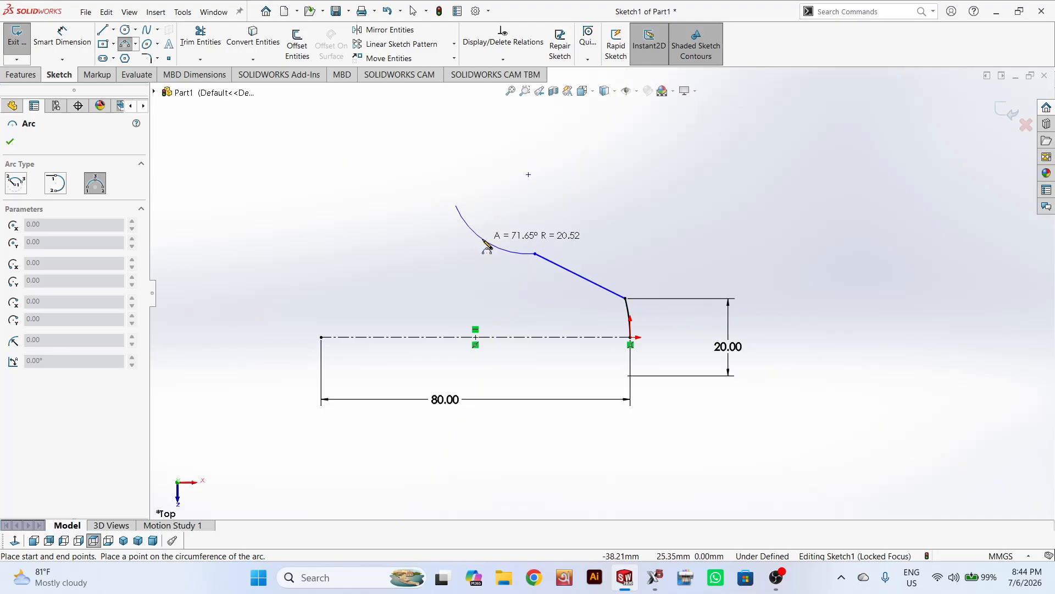
click(482, 238)
right_click(483, 243)
click(514, 245)
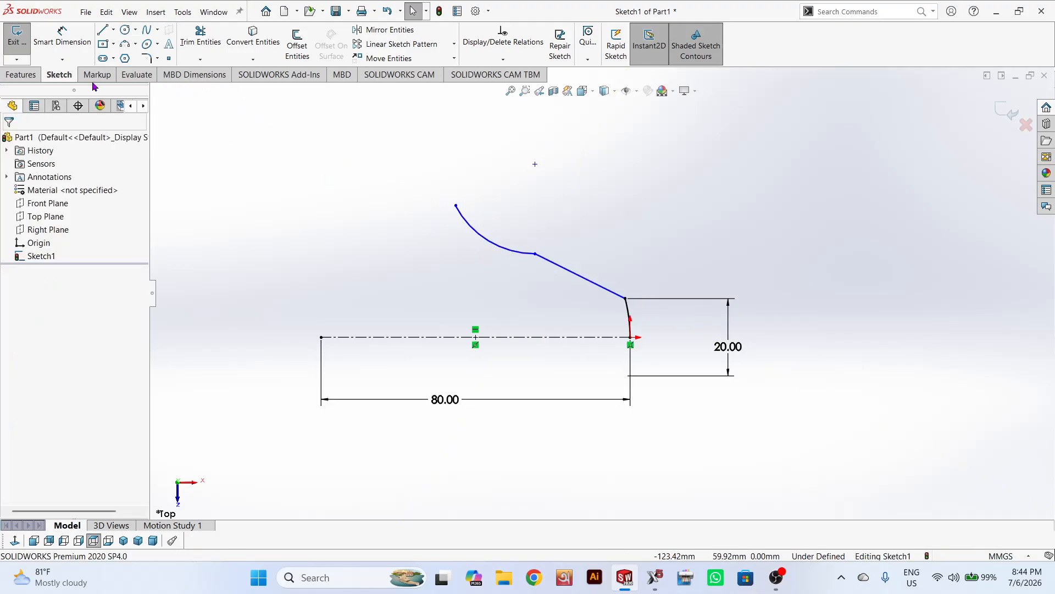
Complete the outer profile with a horizontal line from the concave arc's end and a vertical line down to the centerline's far end
click(103, 31)
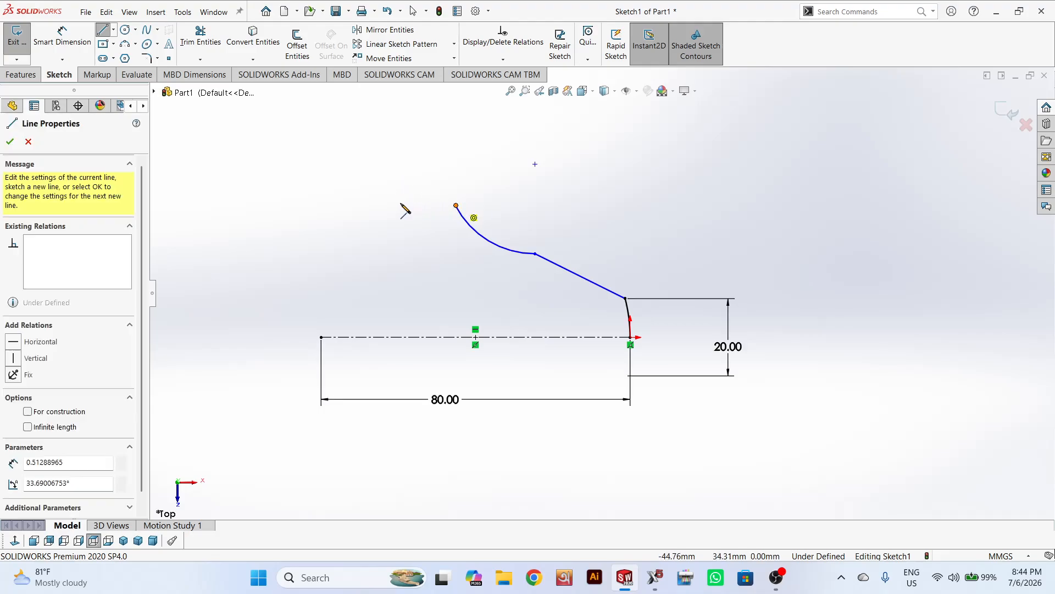
click(456, 205)
click(322, 205)
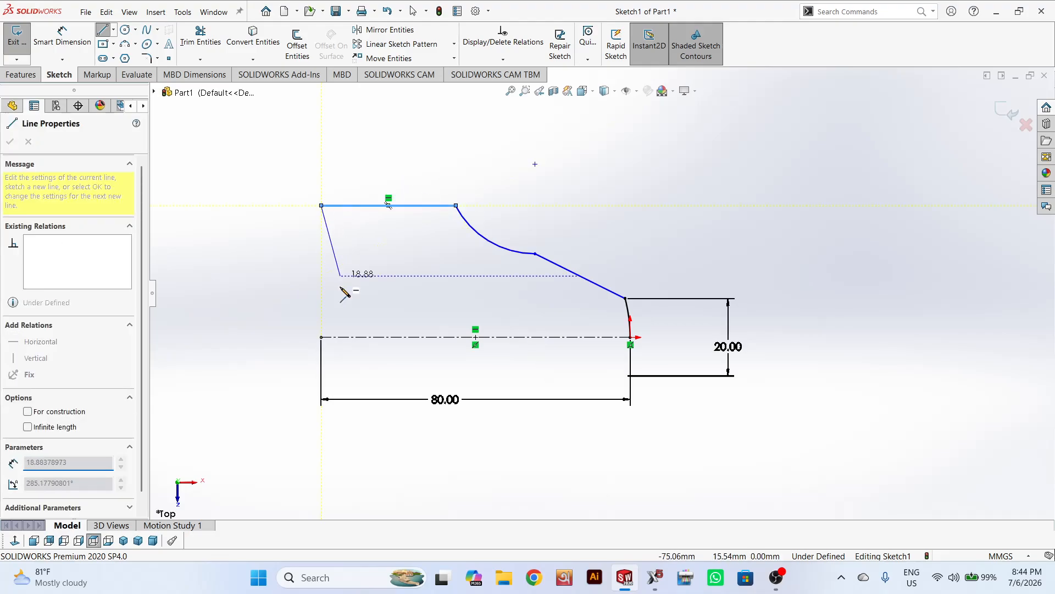
click(322, 337)
right_click(324, 297)
click(353, 346)
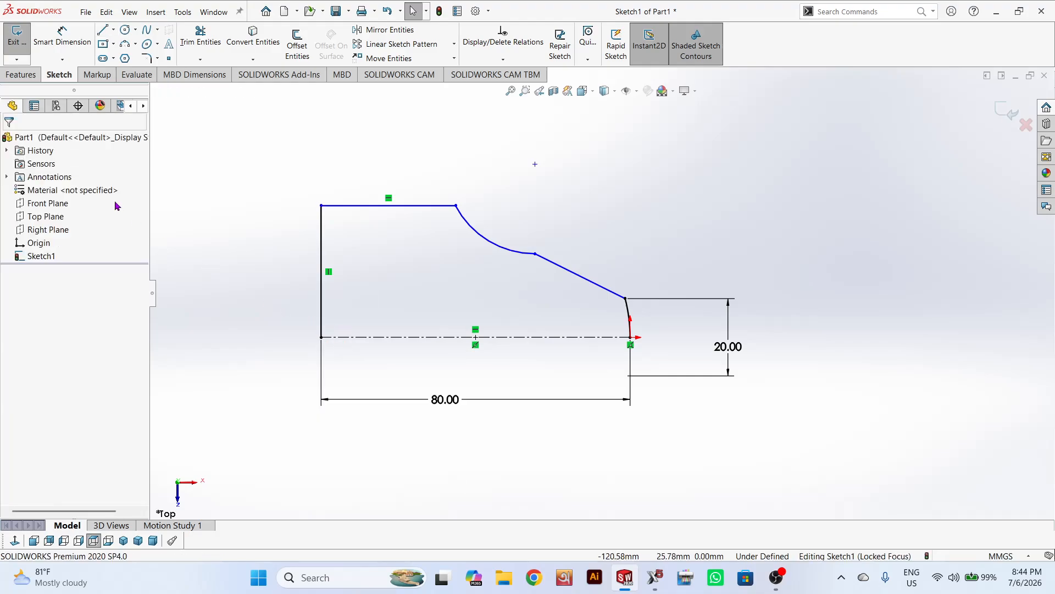
Revolve the profile 360° about the centerline as a solid, letting the open sketch be closed automatically
click(21, 75)
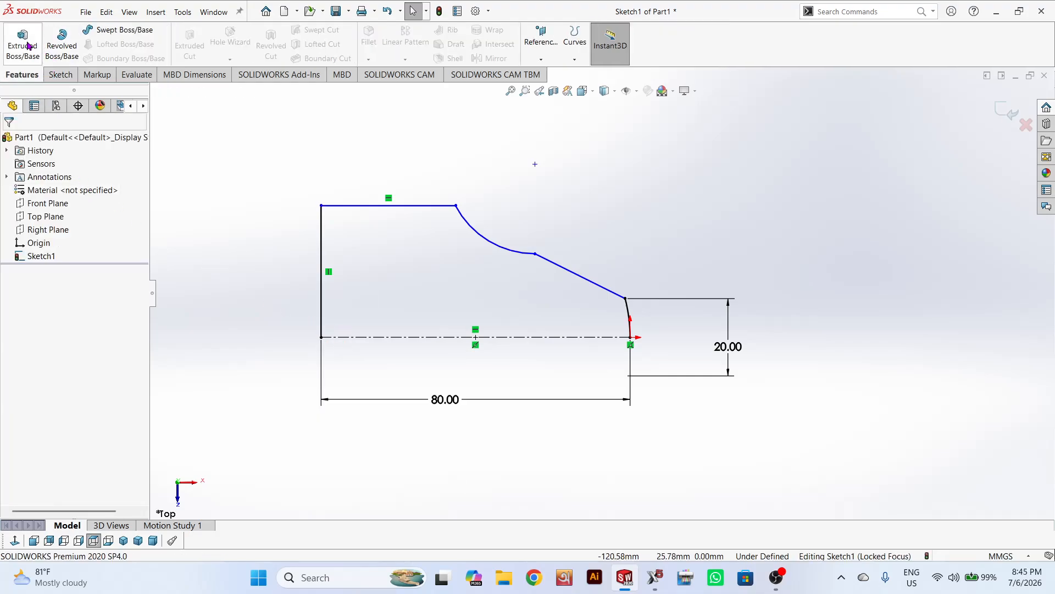
click(61, 44)
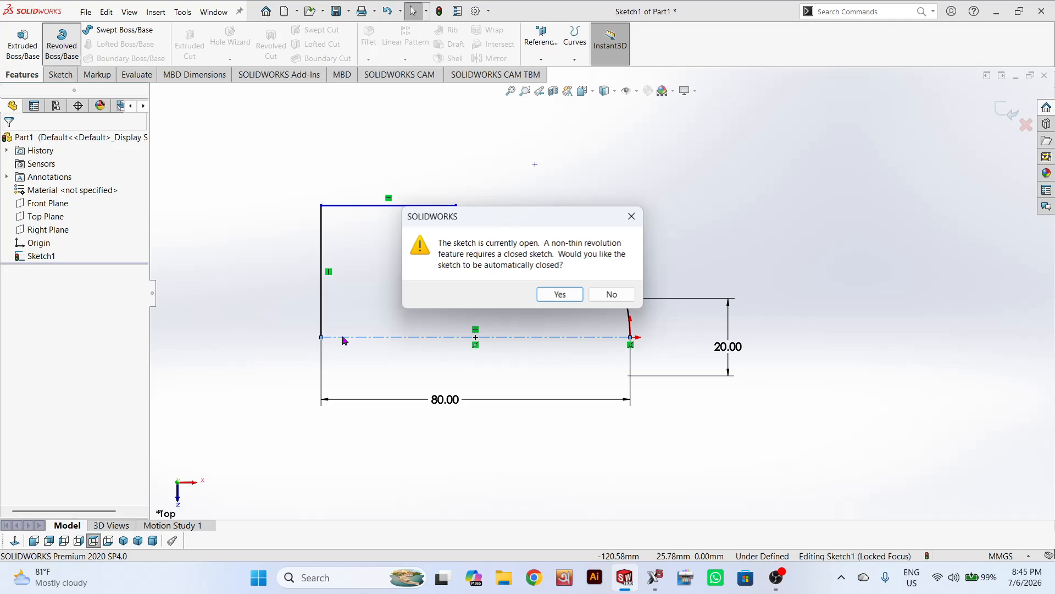
click(559, 295)
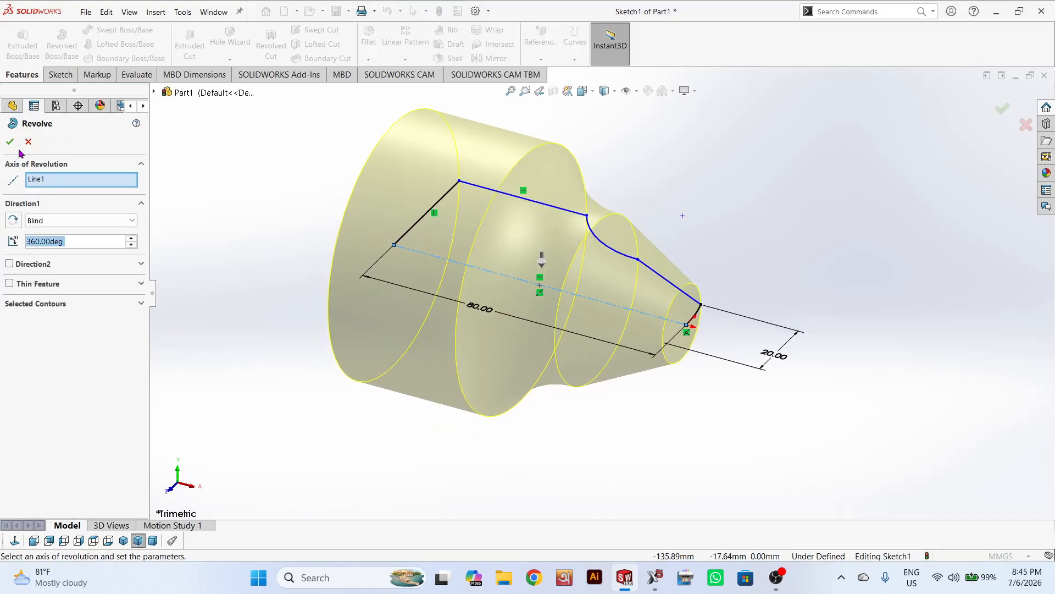
click(10, 141)
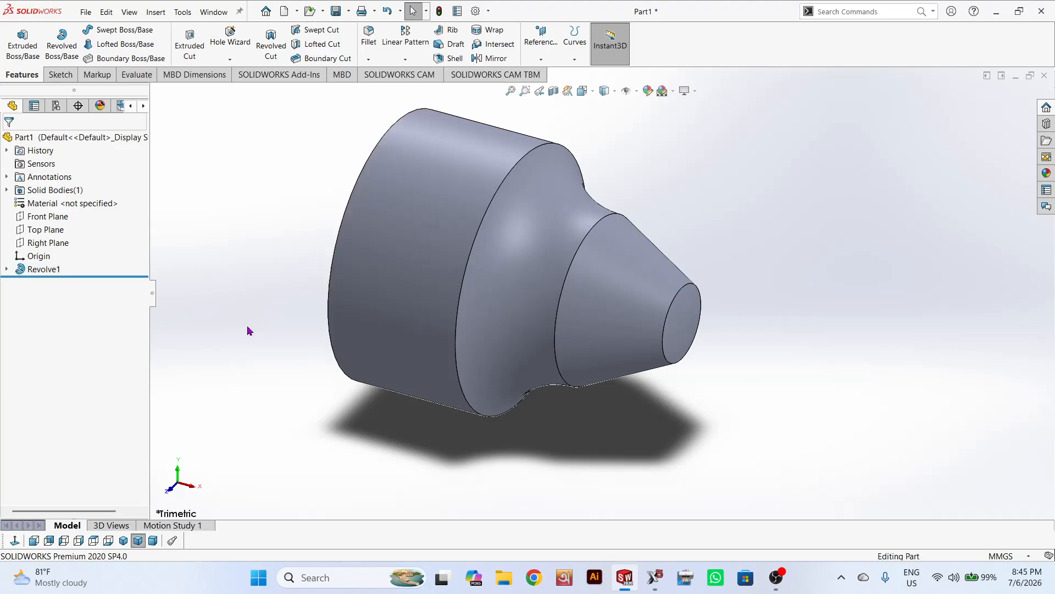
middle_drag(248, 330, 271, 280)
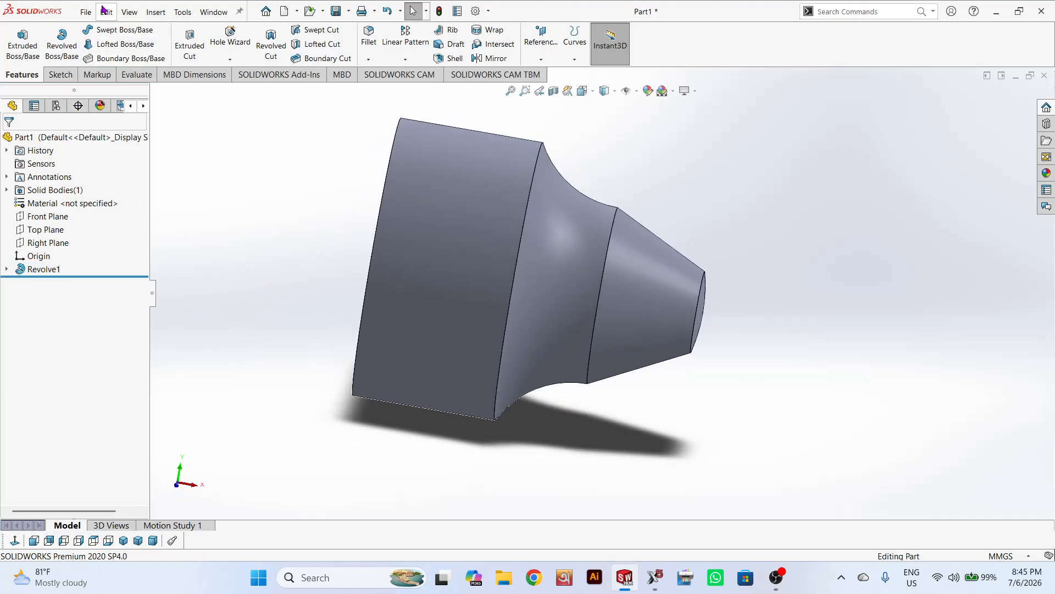
Save the part to the Desktop as Part1 in Parasolid (*.x_t;*.x_b) format
click(85, 11)
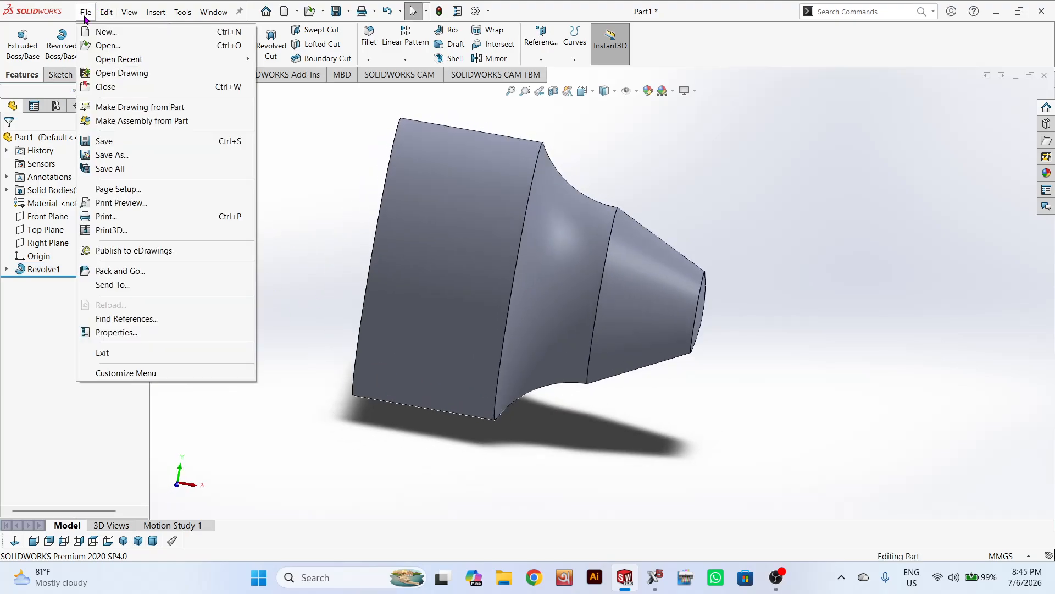
click(113, 155)
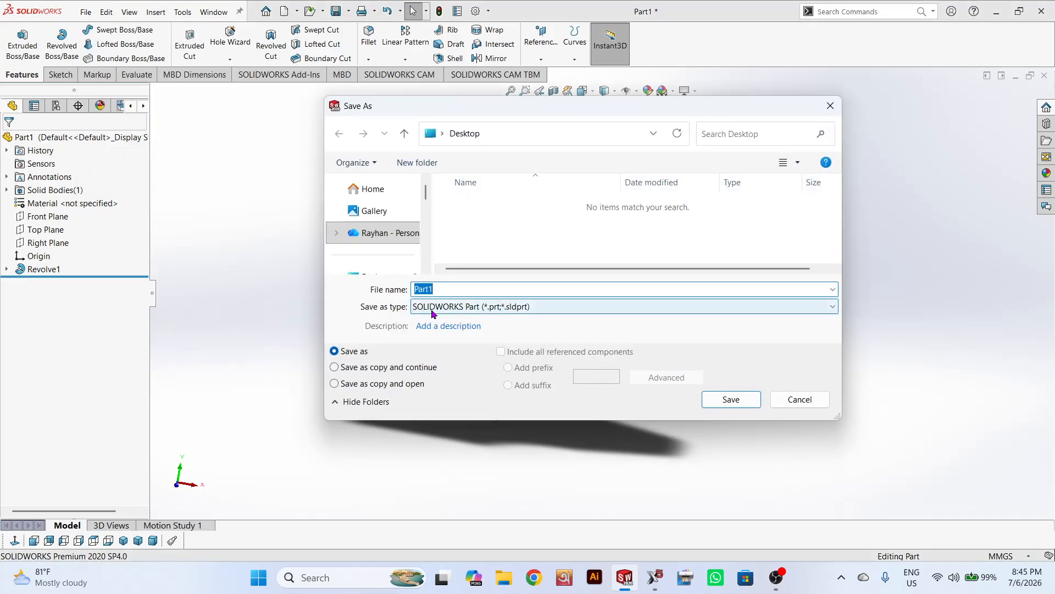
click(432, 313)
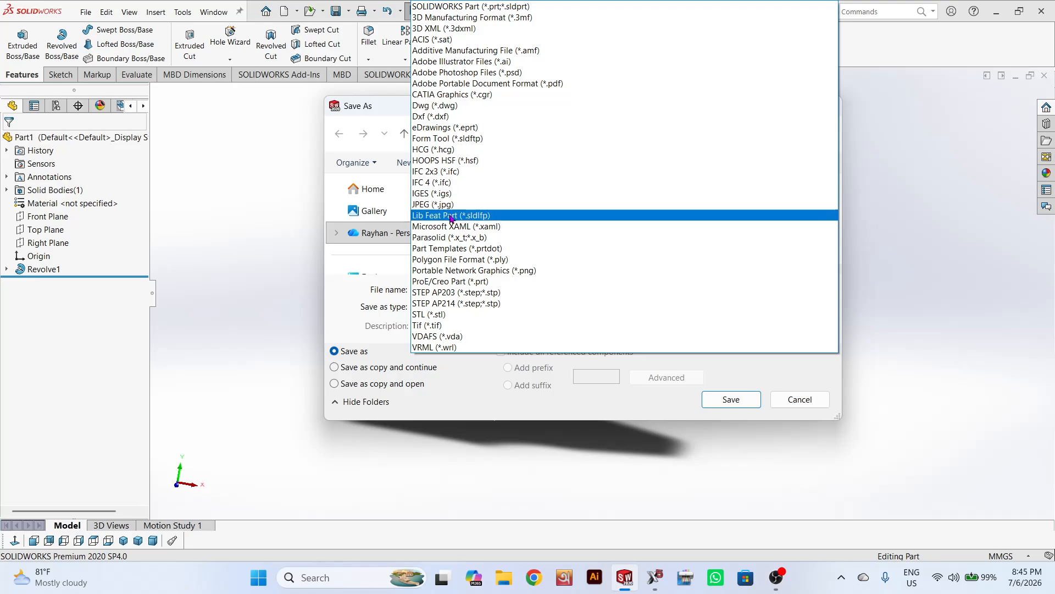
click(454, 238)
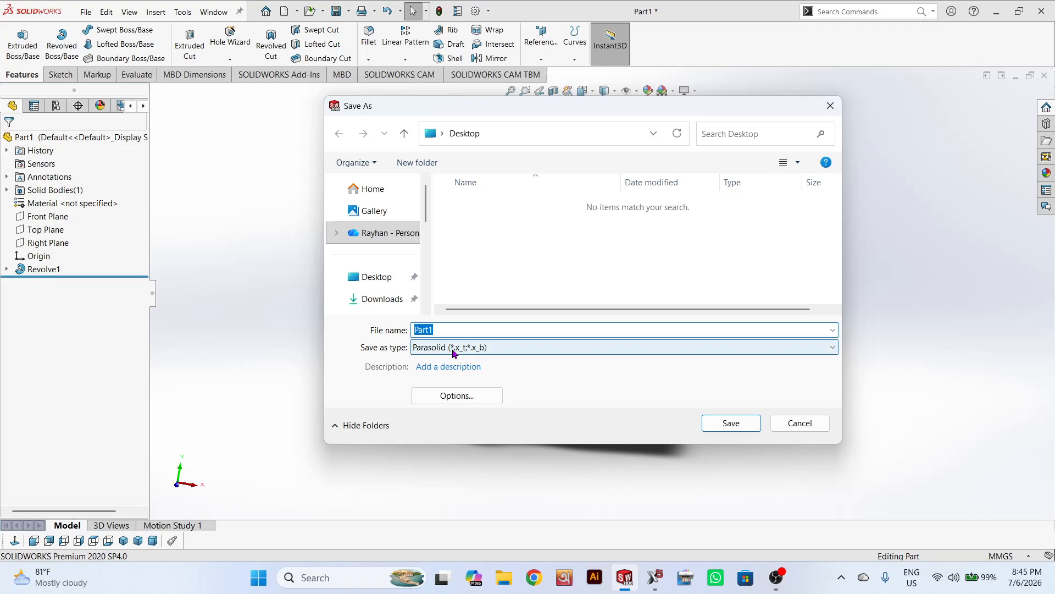
click(377, 276)
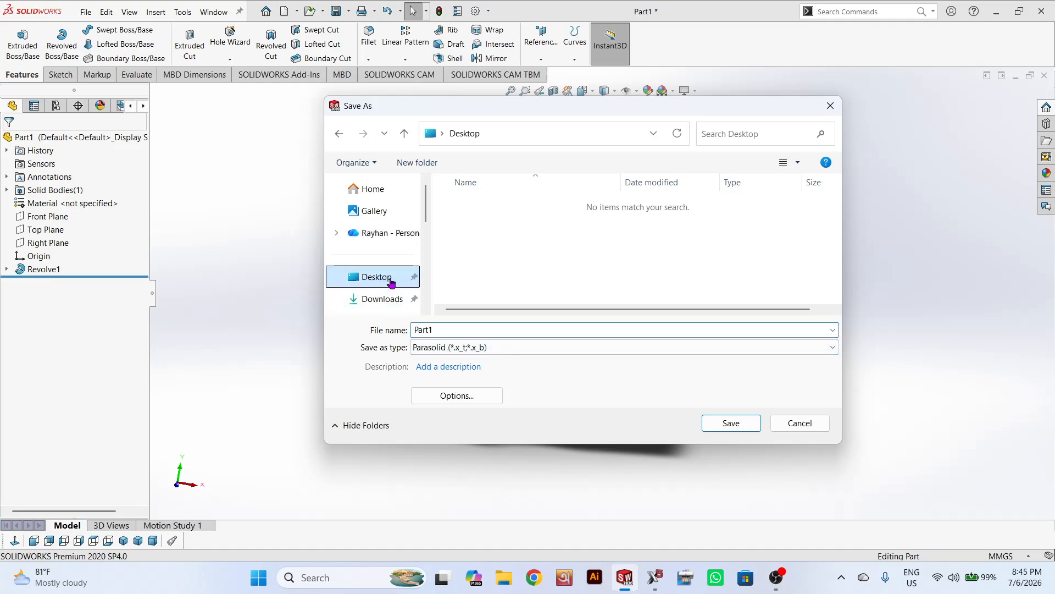
click(730, 423)
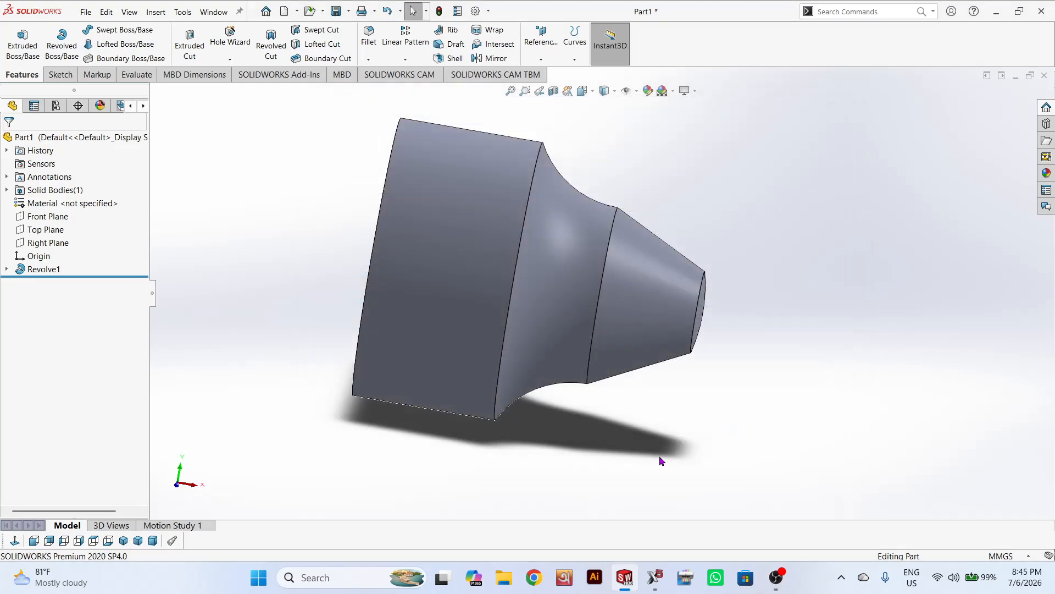
Switch to Mastercam and open the Parasolid file Part1 from the Desktop
click(655, 577)
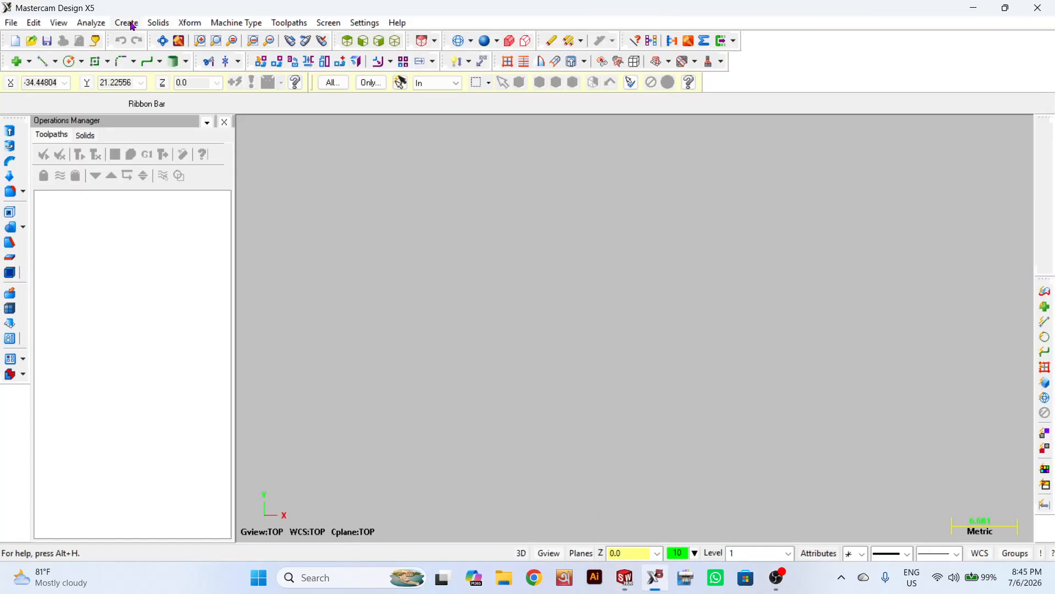
click(10, 23)
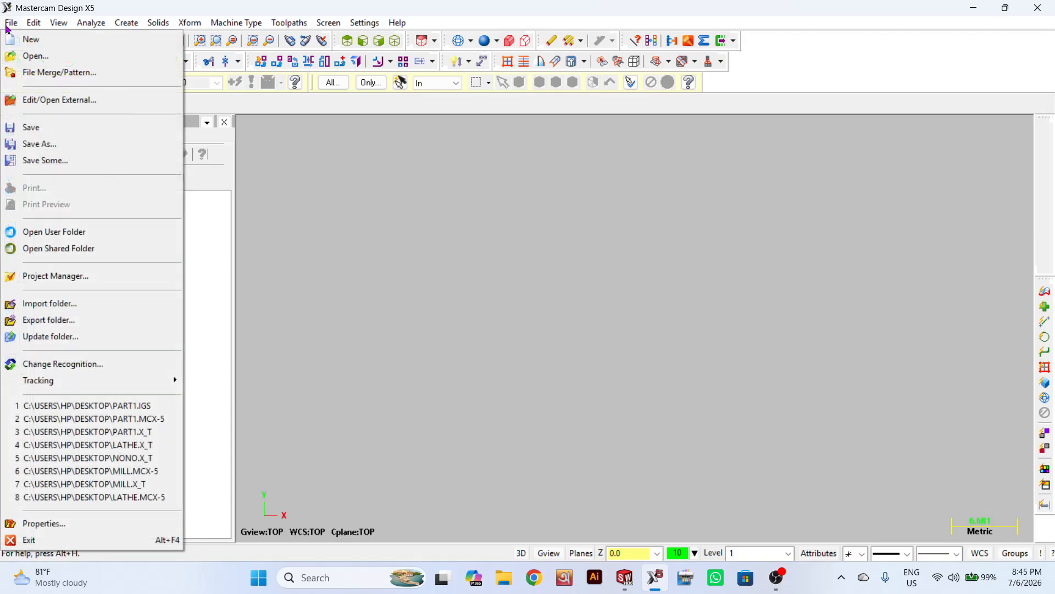
click(25, 56)
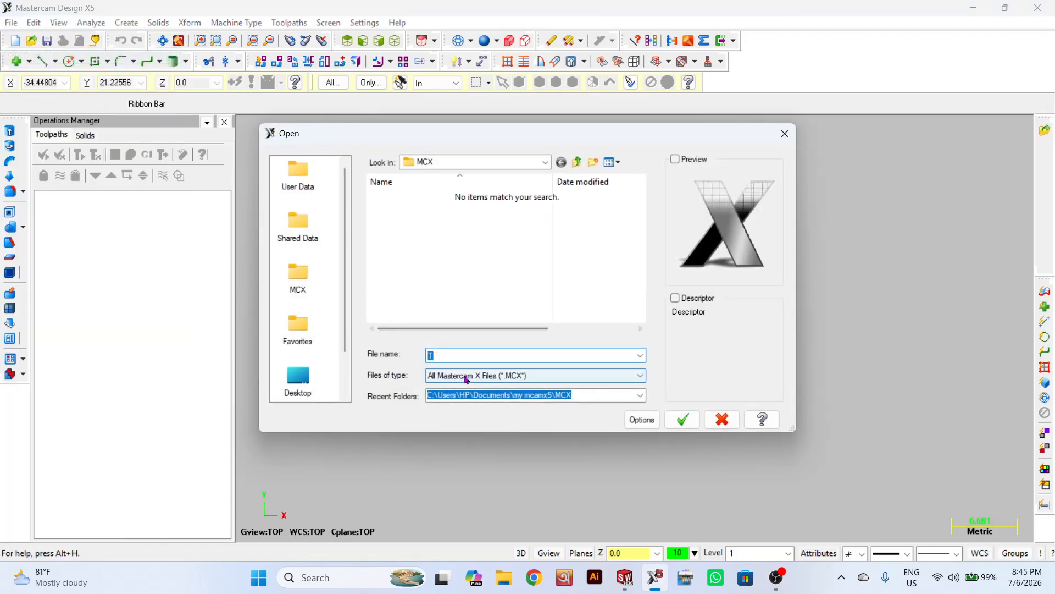
click(468, 376)
click(467, 193)
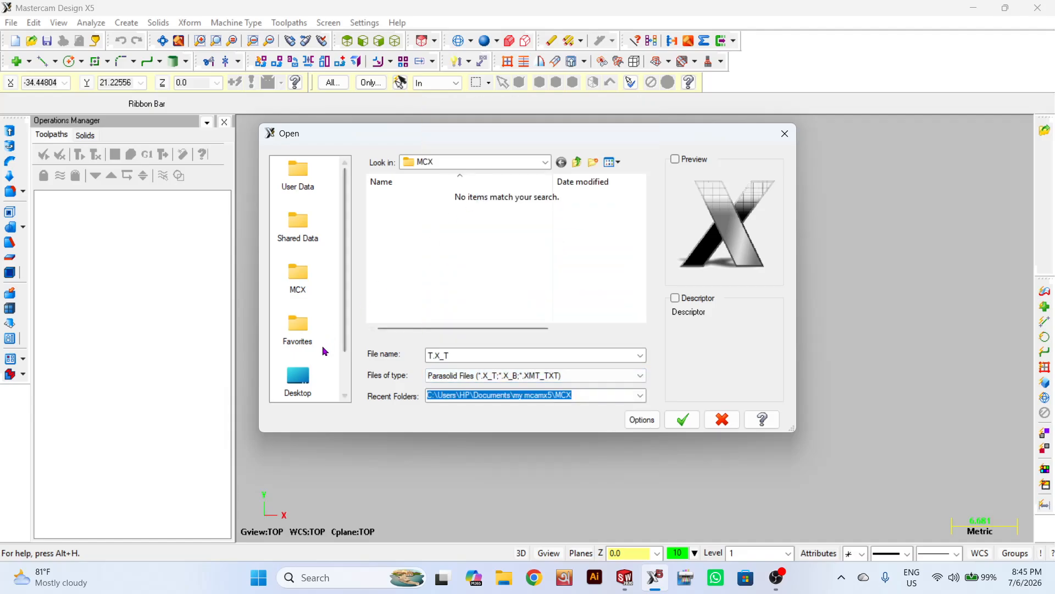
click(298, 378)
scroll(417, 264, down, 5)
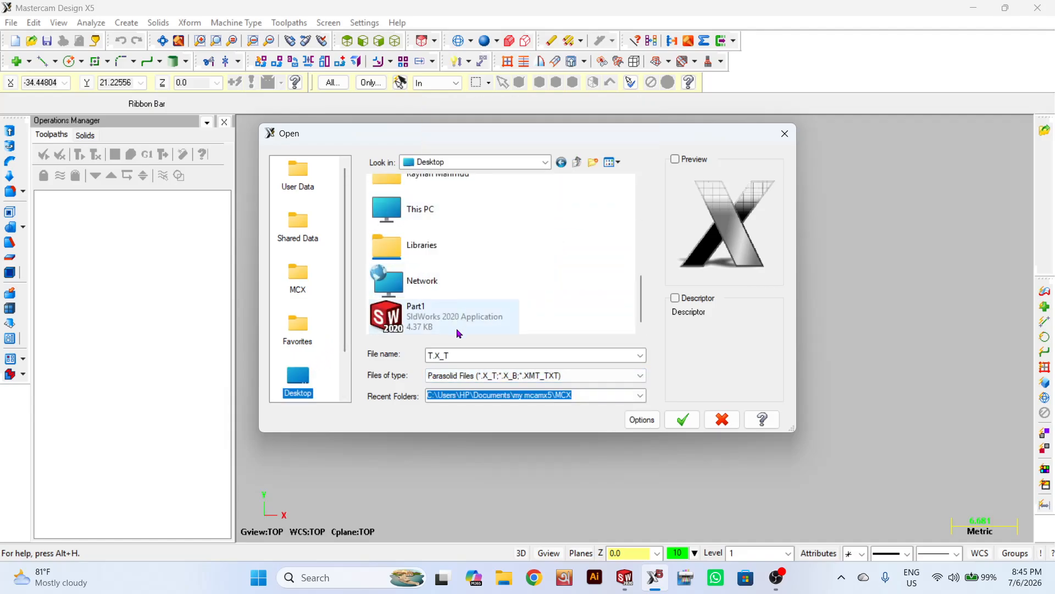
click(449, 321)
click(682, 419)
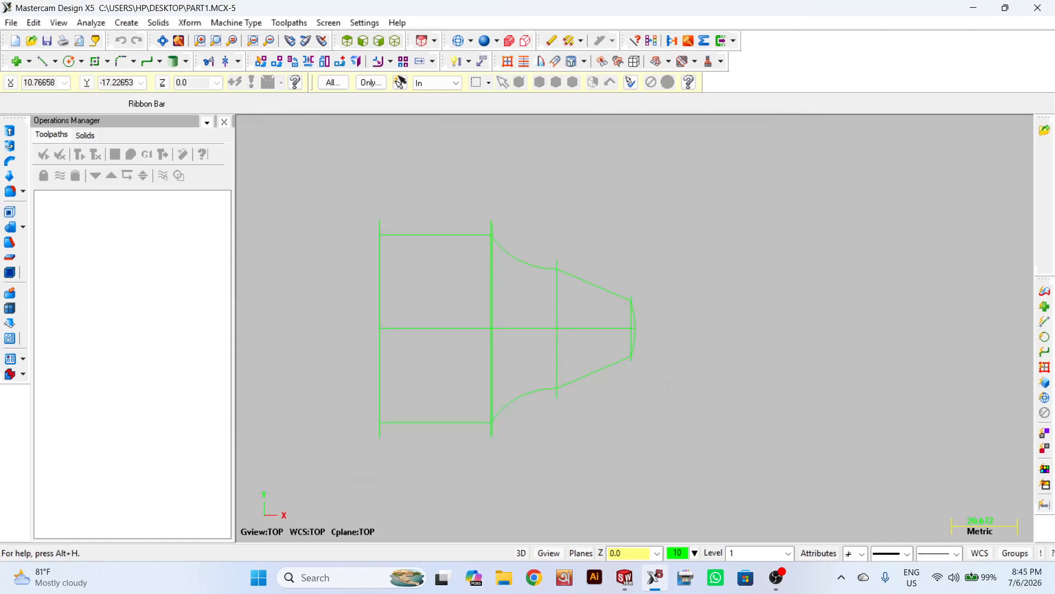
Display the coordinate axes and shade the imported solid
key(F9)
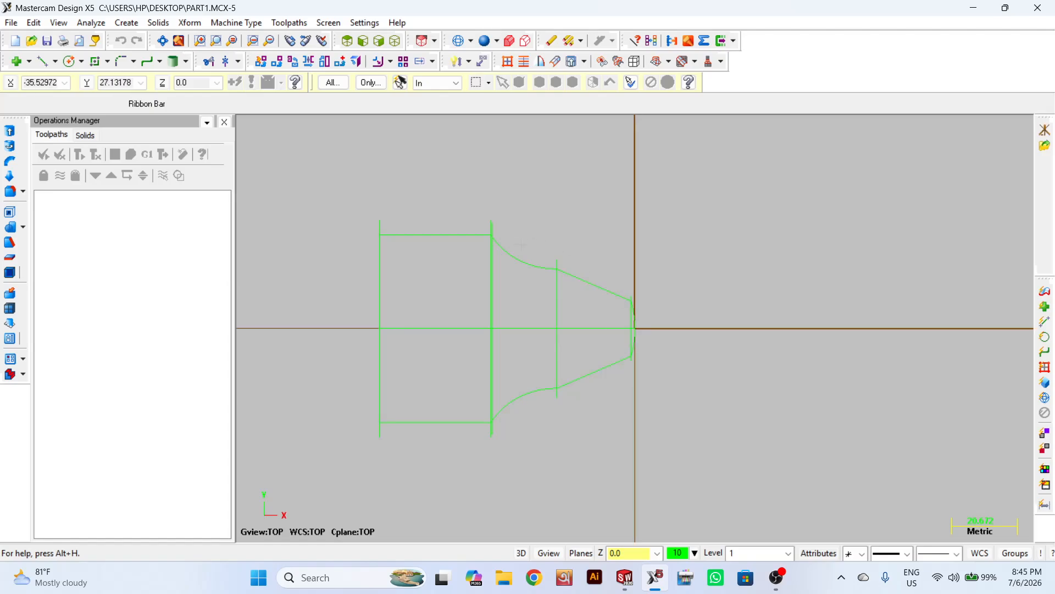
click(484, 45)
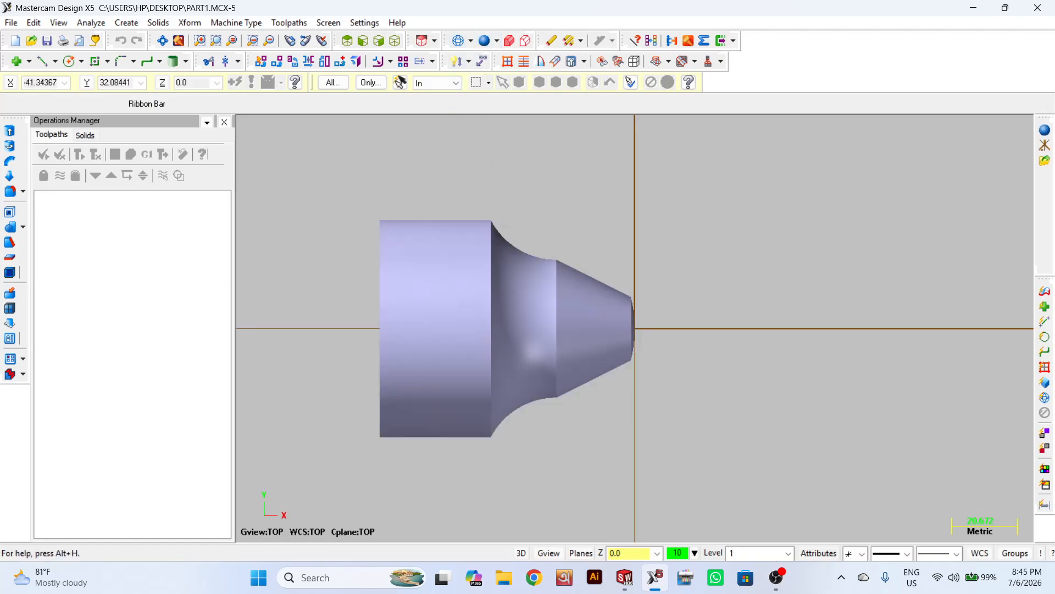
scroll(503, 225, up, 2)
scroll(636, 238, down, 2)
scroll(663, 230, down, 1)
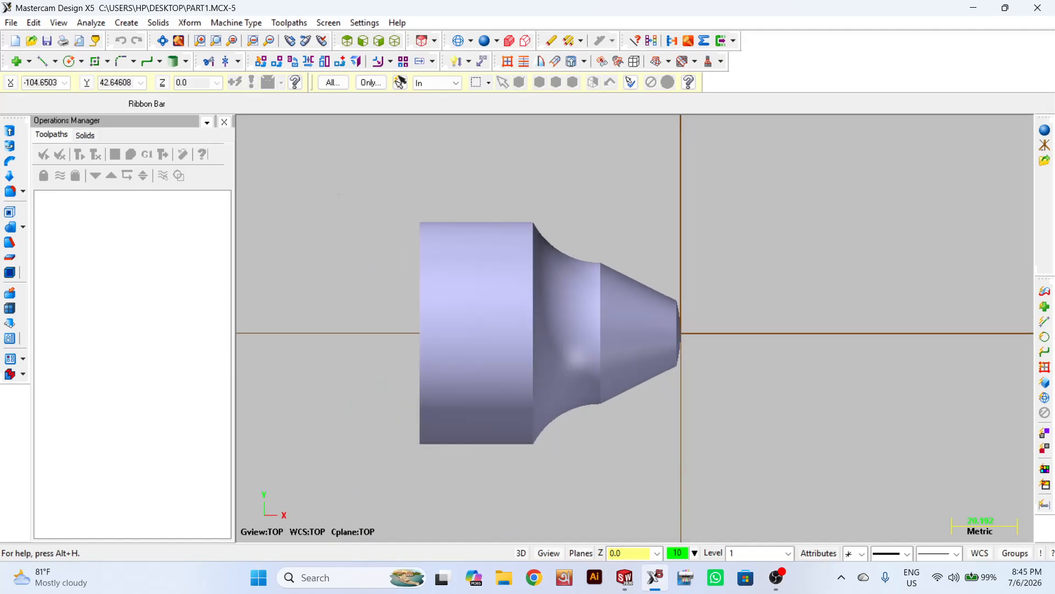
Create an upper turn profile from the whole solid using the Spin computation method and a 0.02 tessellation tolerance
drag(338, 176, 757, 469)
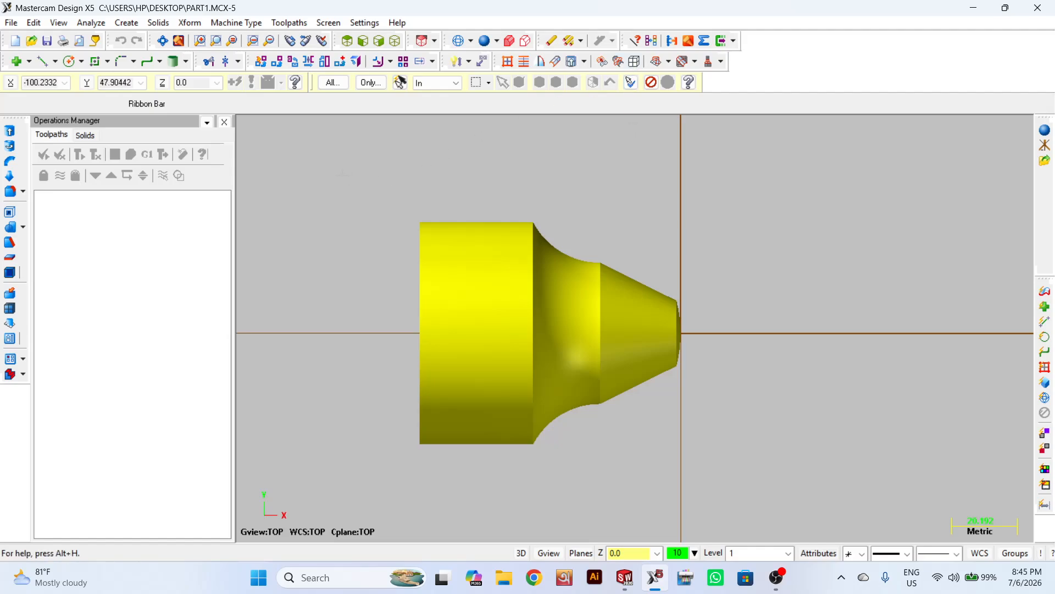
click(126, 22)
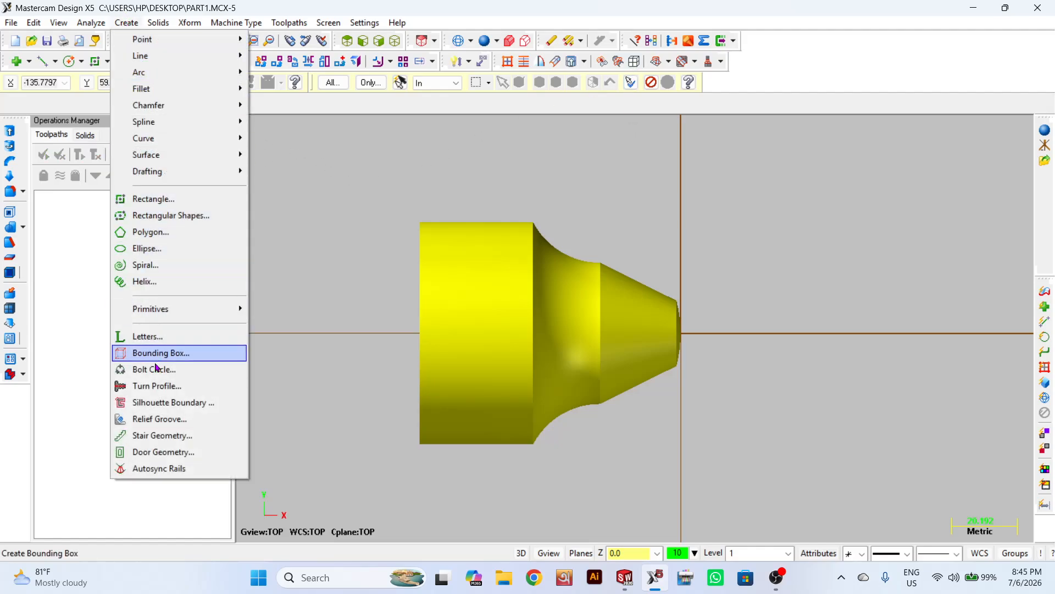
click(174, 386)
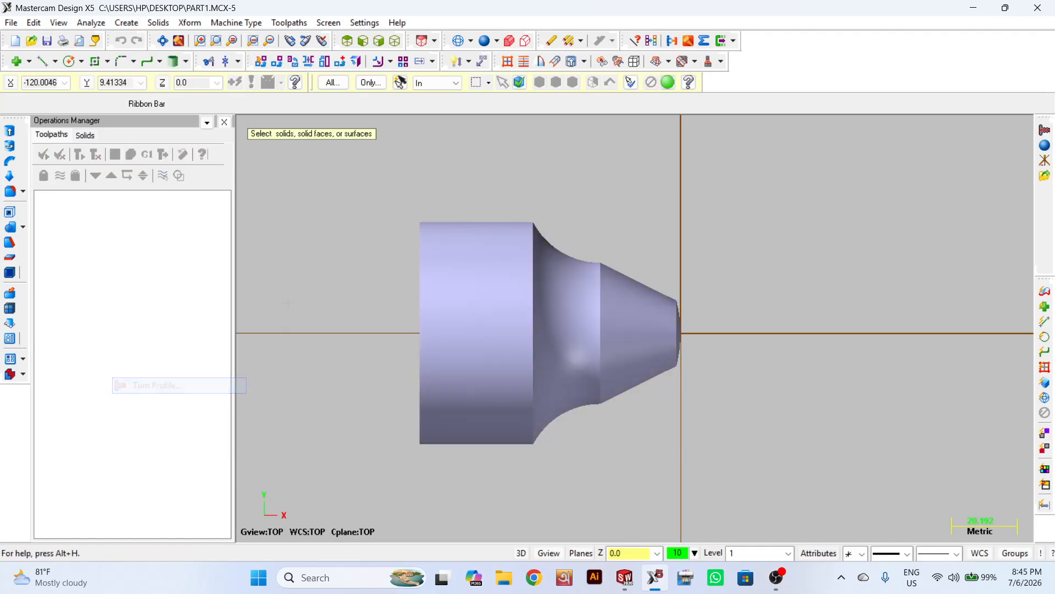
drag(327, 190, 743, 472)
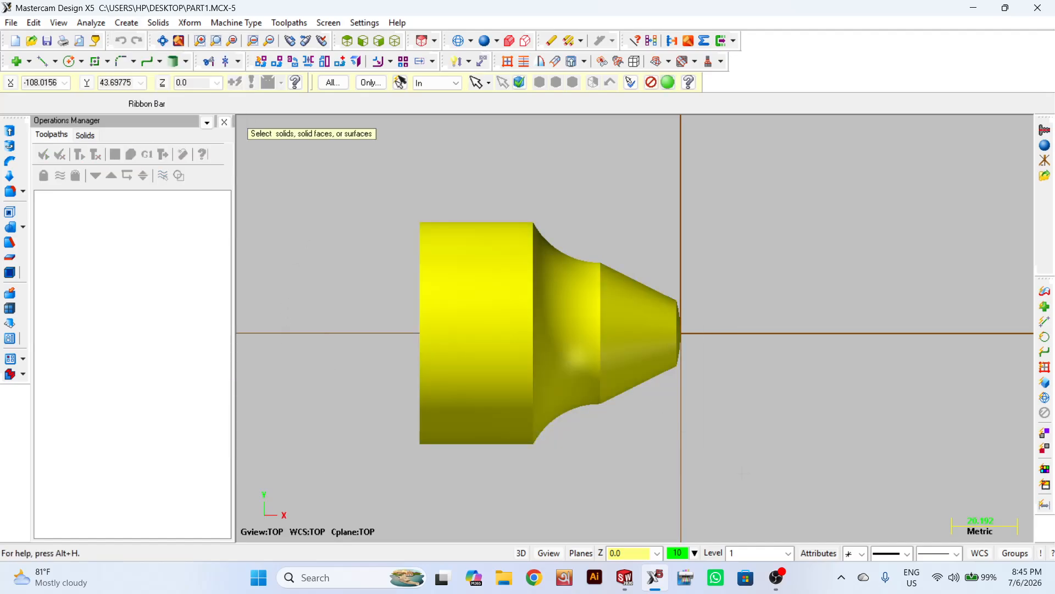
key(Return)
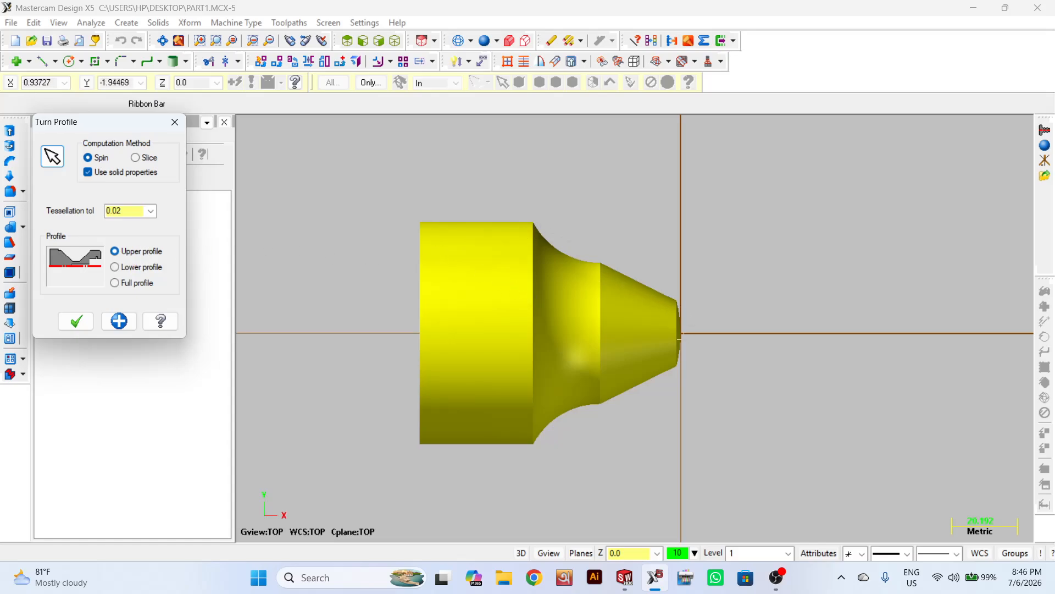
click(77, 320)
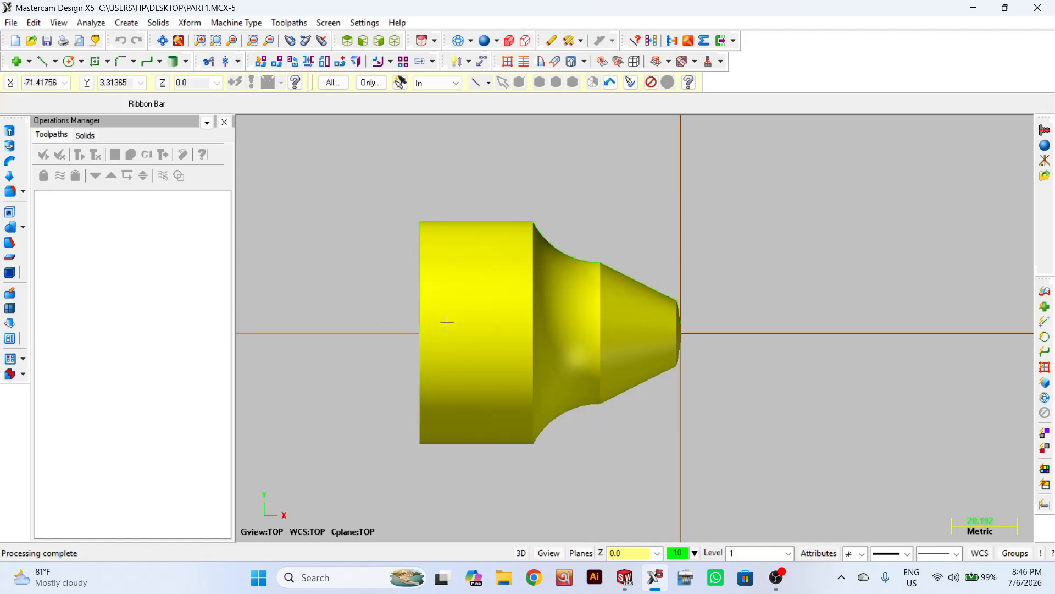
Delete the solid body and the vertical line at the large-diameter end of the turn profile
click(599, 398)
key(Delete)
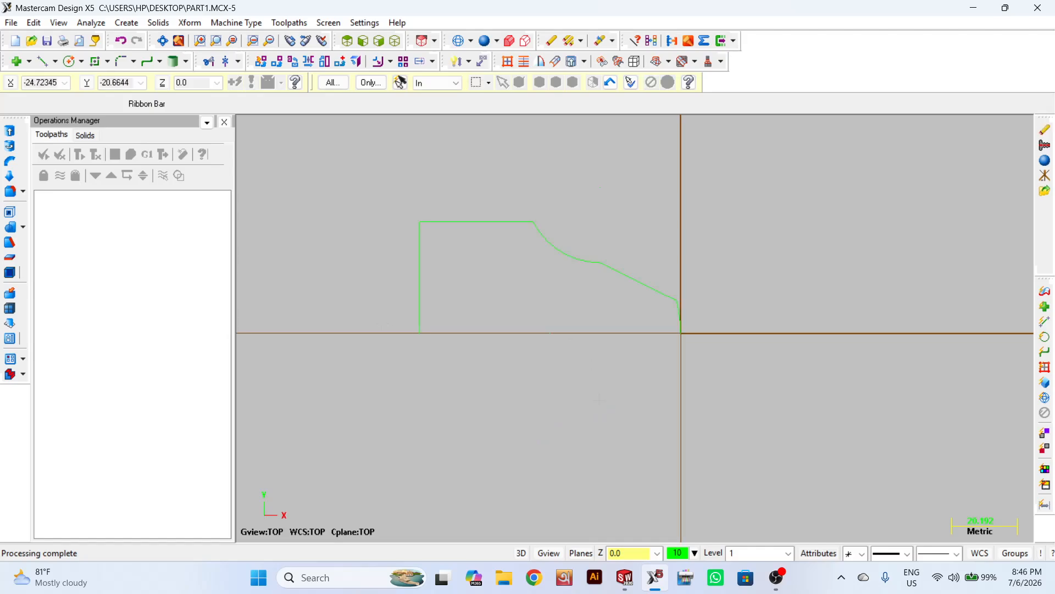
click(419, 277)
key(Delete)
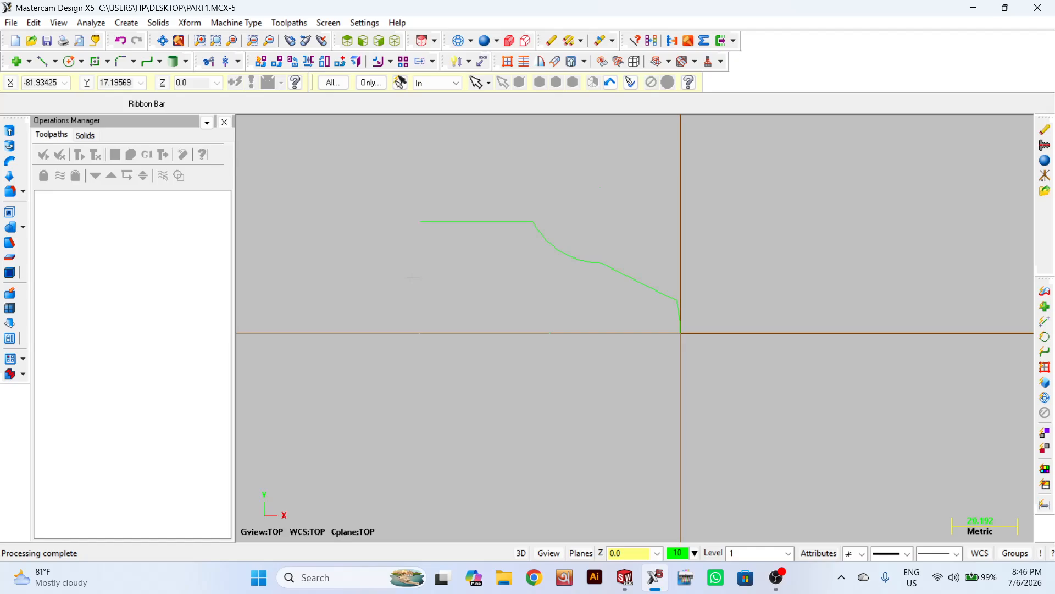
Set the machine type to the LATHE 2-AXIS SLANT BED MM lathe
click(247, 23)
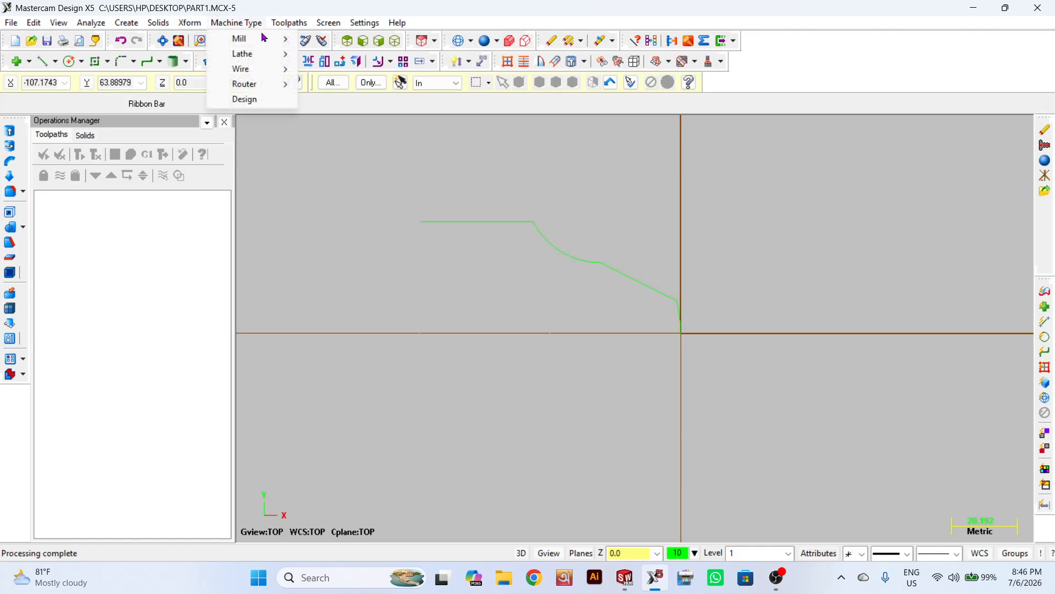
mouse_move(263, 51)
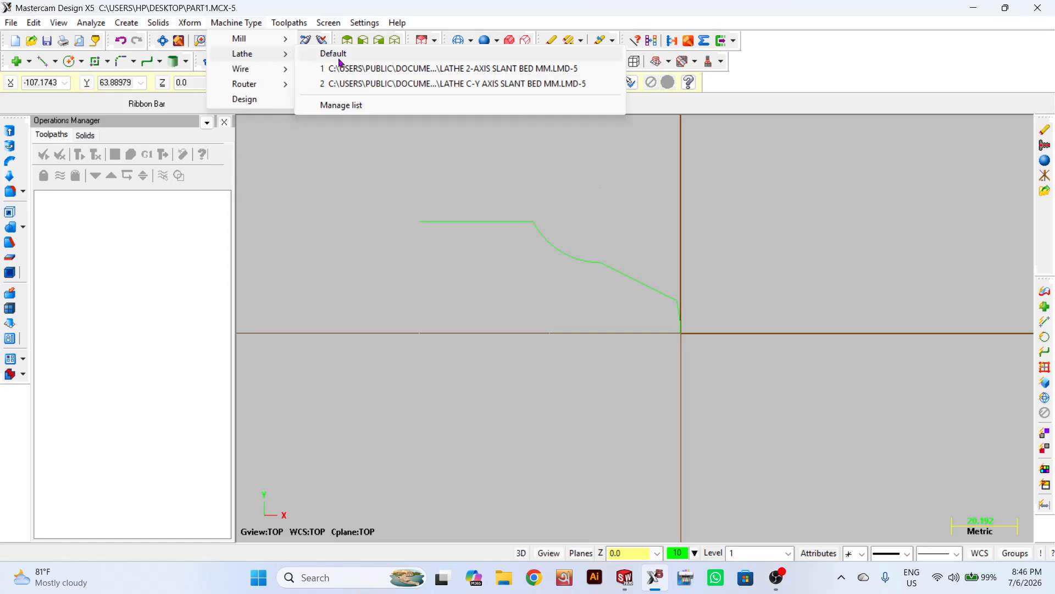
click(476, 68)
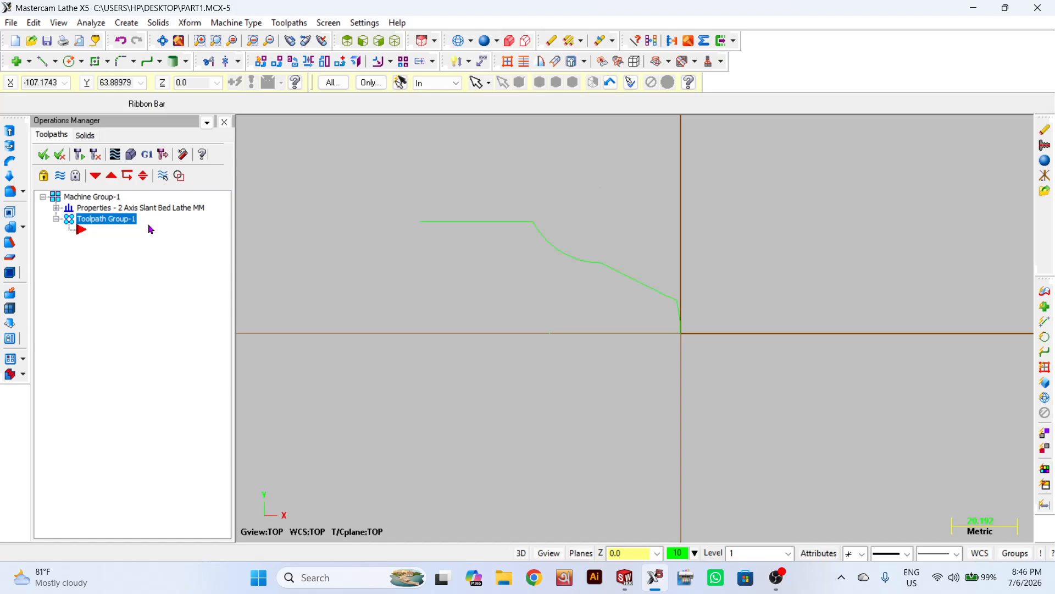
Define the left-spindle stock as a cylinder from two points: the origin and the profile's outer end at the large diameter
click(56, 208)
click(108, 241)
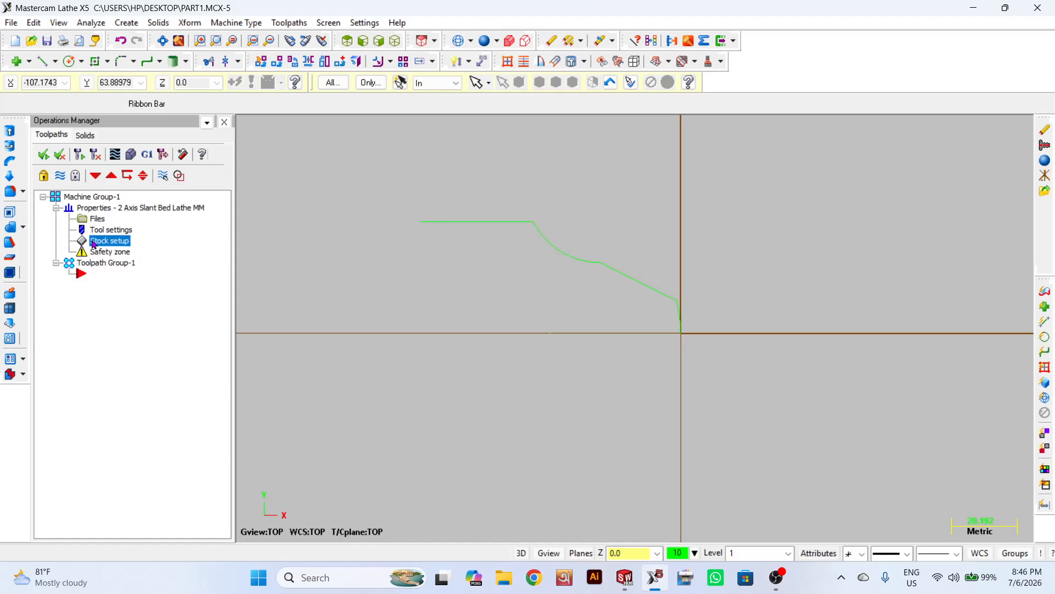
click(302, 129)
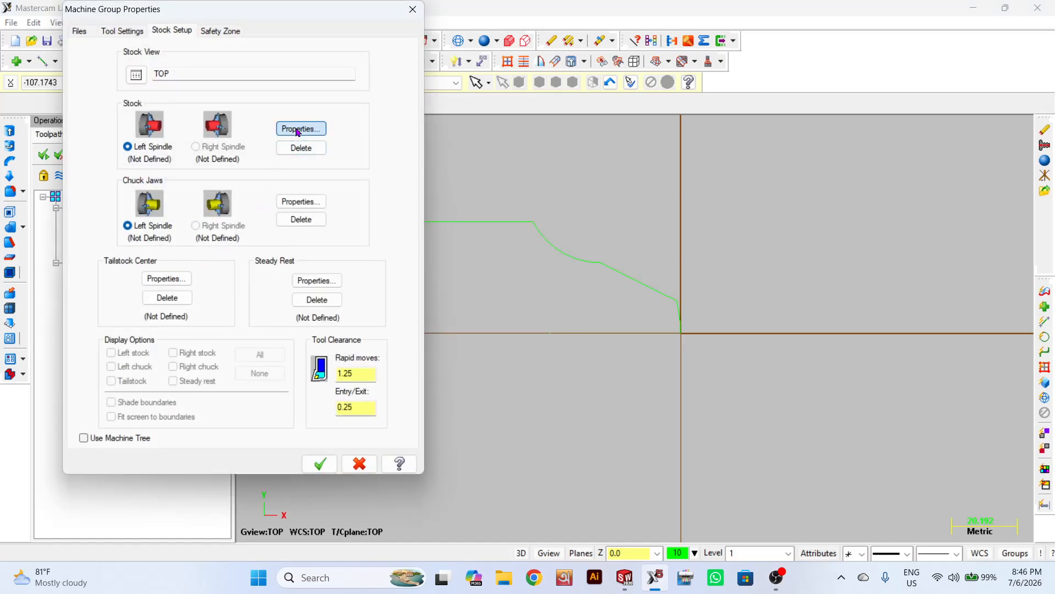
click(149, 186)
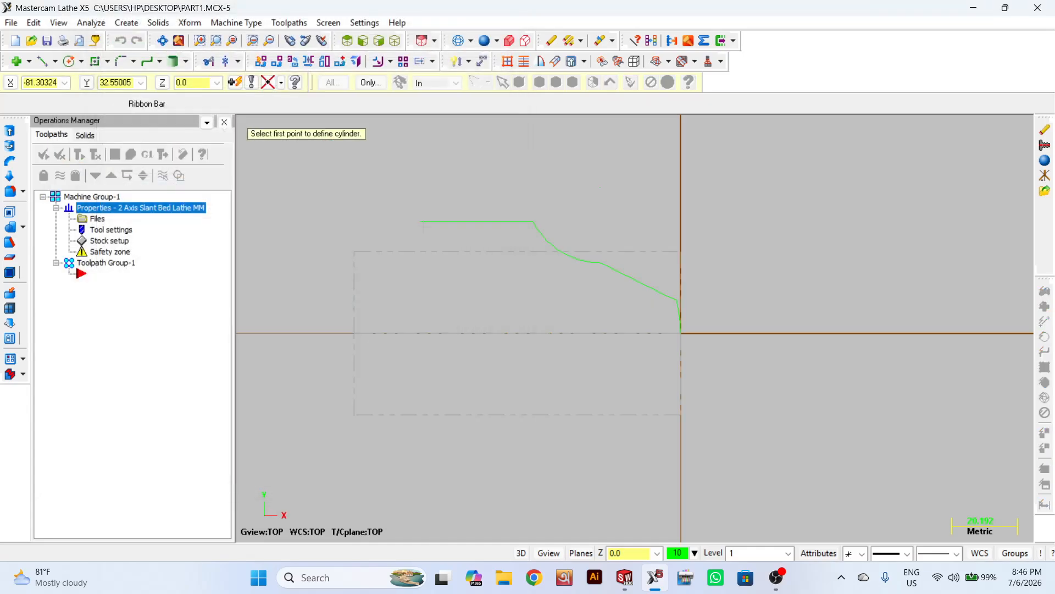
click(677, 333)
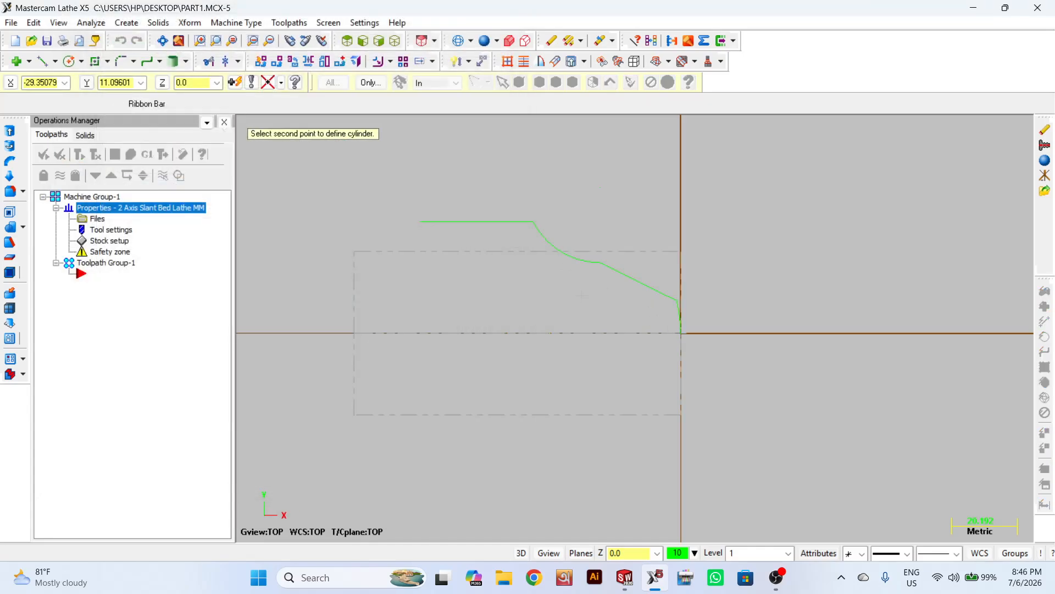
click(421, 223)
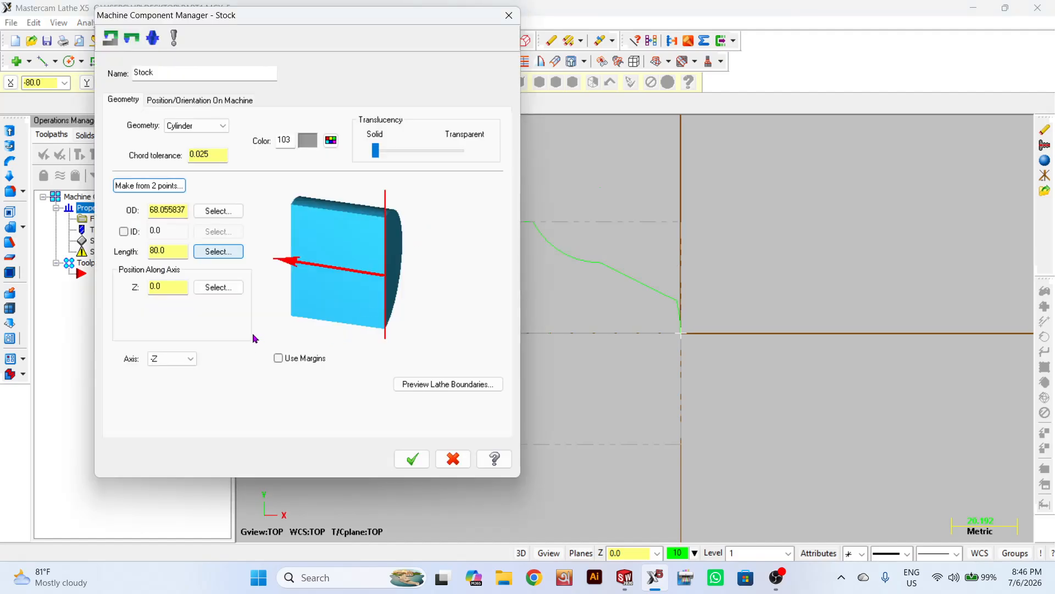
Enable stock margins with OD margin 6, right margin 1 and left margin 30, and accept the stock
click(279, 358)
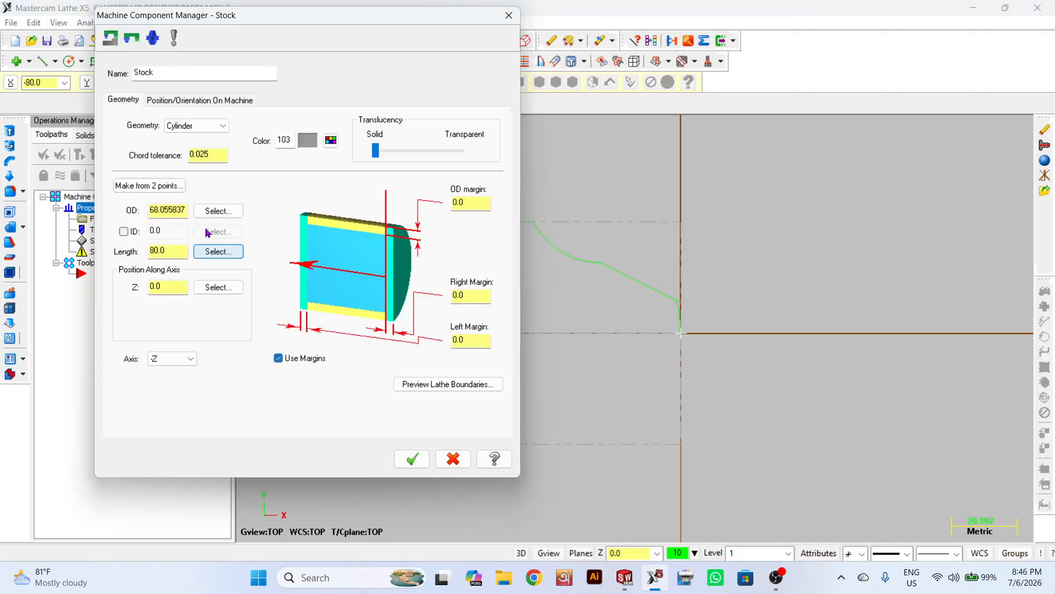
drag(481, 203, 391, 202)
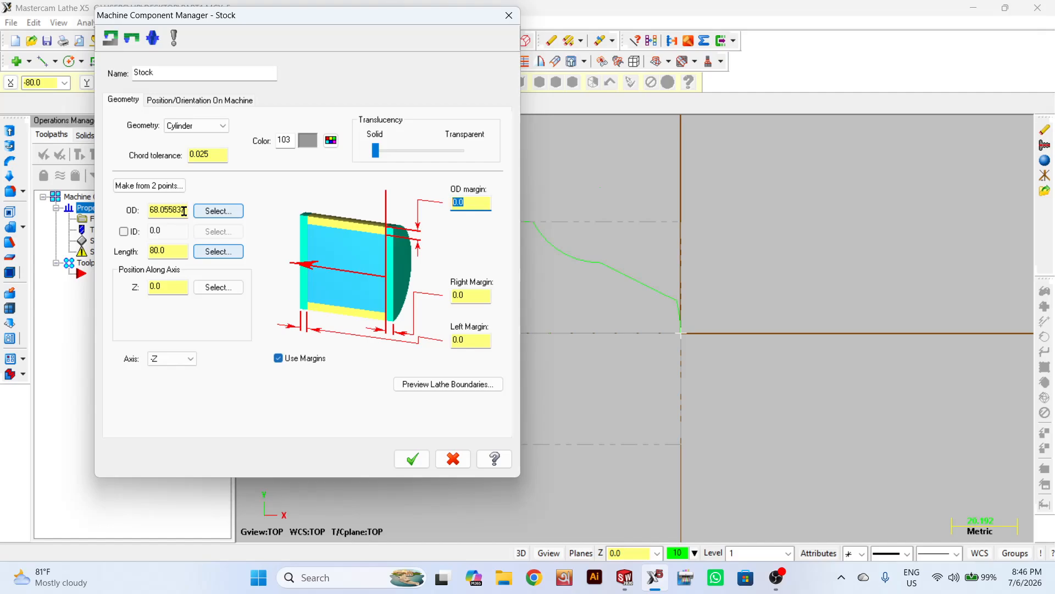
drag(184, 211, 118, 211)
drag(186, 210, 133, 216)
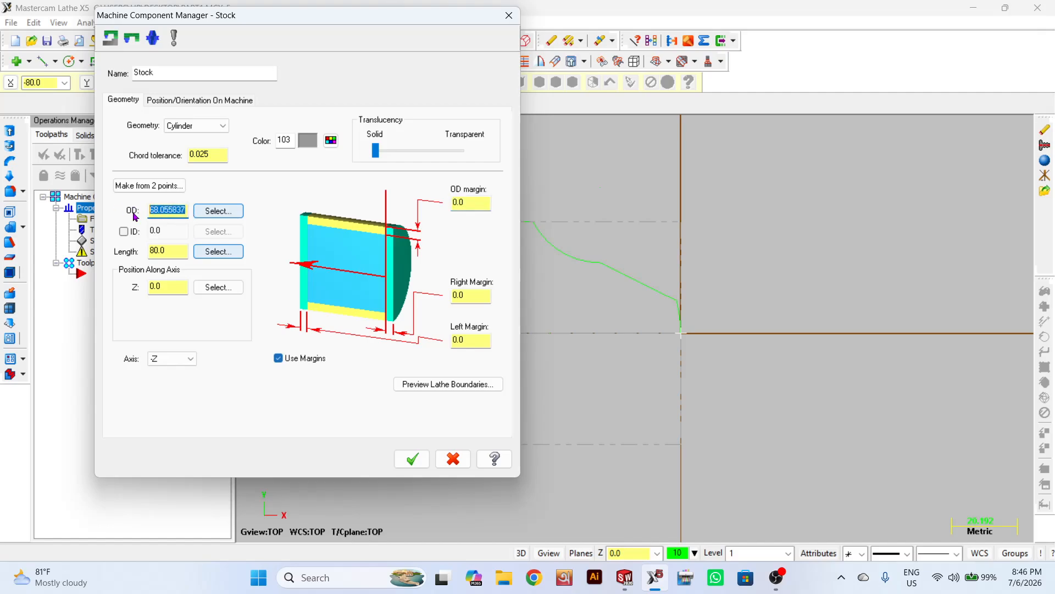
click(475, 201)
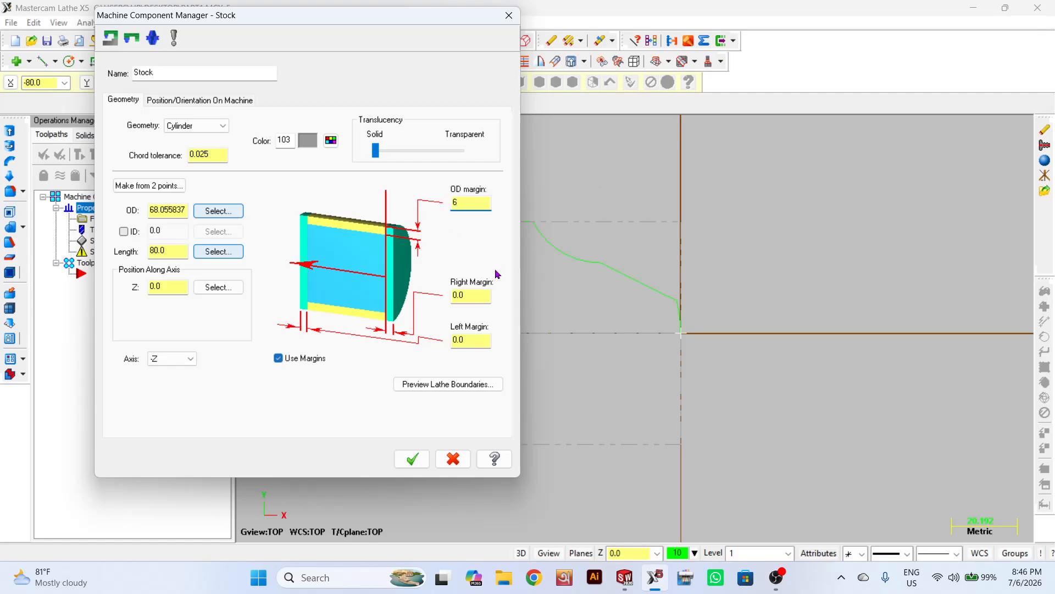
key(Tab)
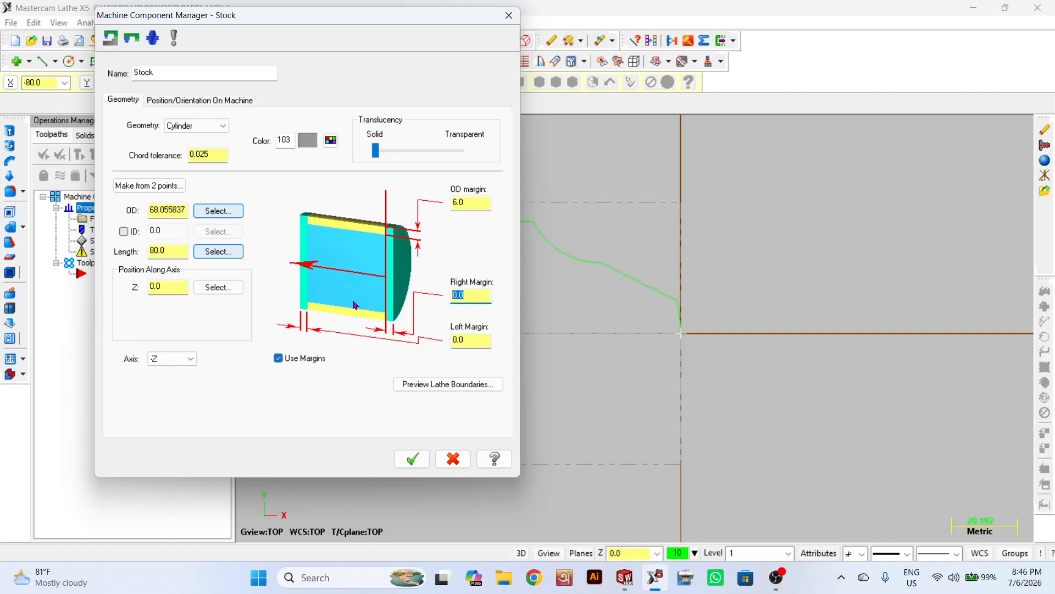
key(Tab)
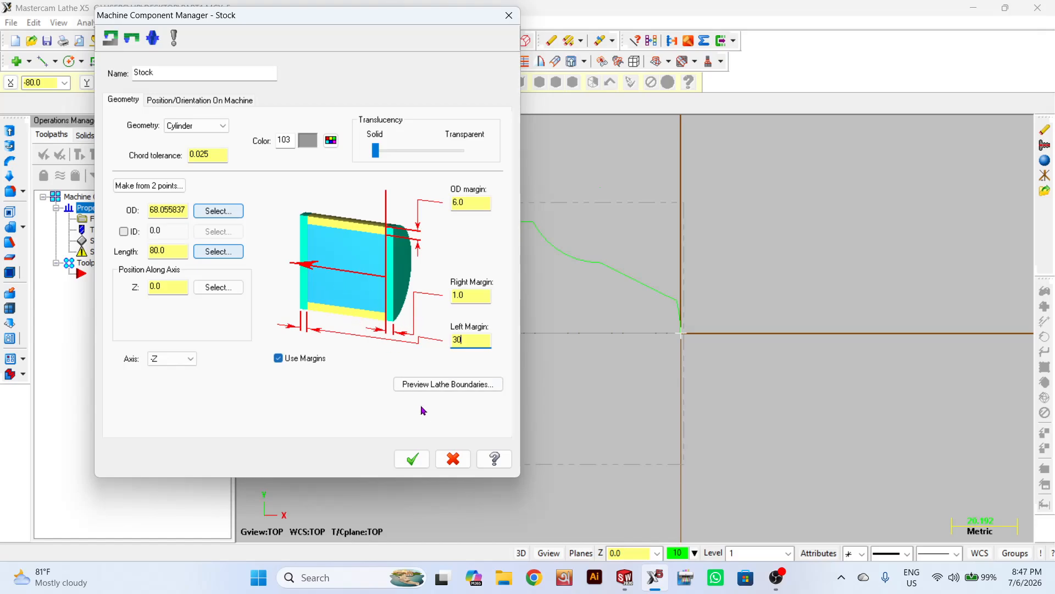
text(30)
click(412, 459)
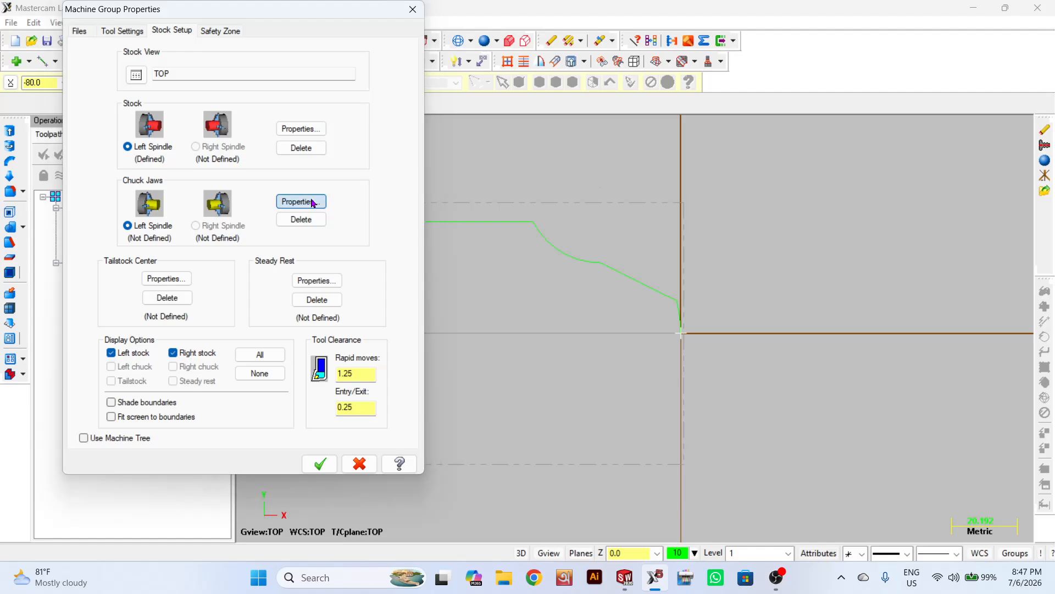
Define the left-spindle chuck jaws positioned from the stock, set their grip length, and accept the machine group properties
click(312, 203)
click(371, 249)
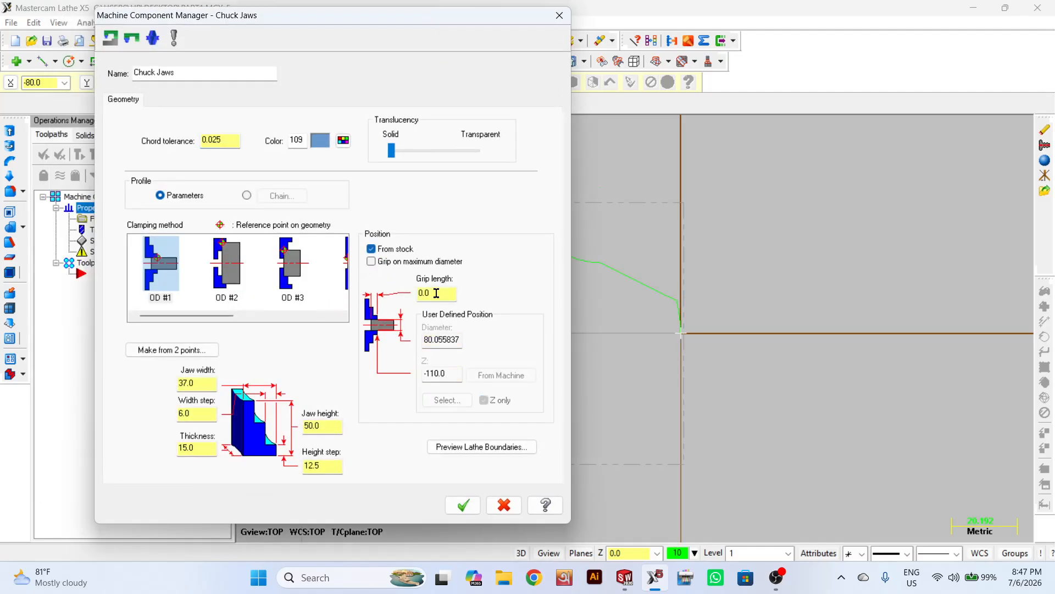
double_click(436, 293)
click(462, 504)
click(315, 464)
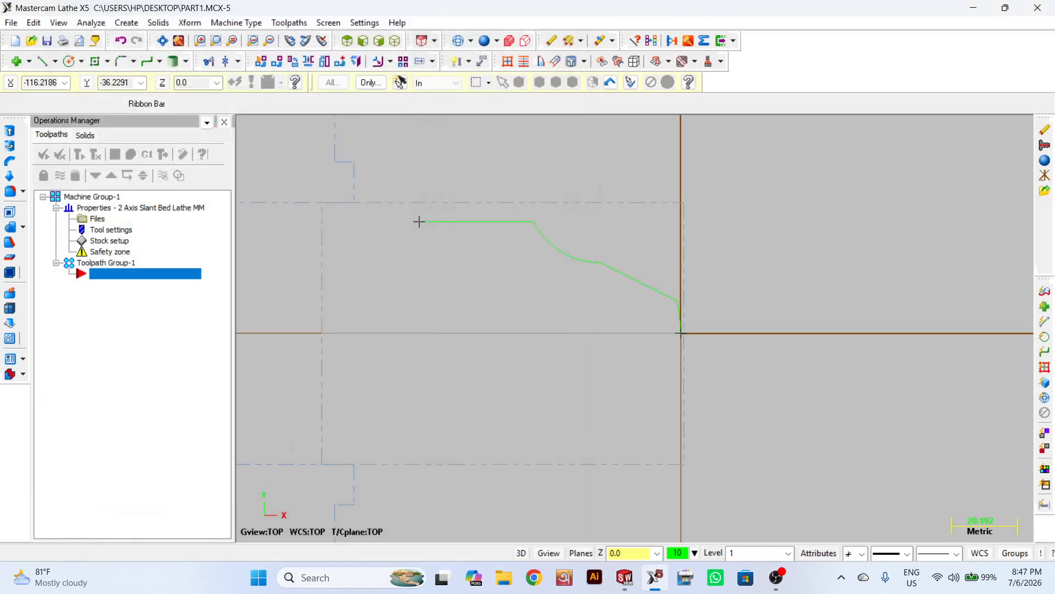
Start a lathe Face toolpath with NC name PART1, using tool T0101 R0.8 OD ROUGH RIGHT - 80 DEG with its existing definition
scroll(555, 294, down, 6)
scroll(571, 285, up, 6)
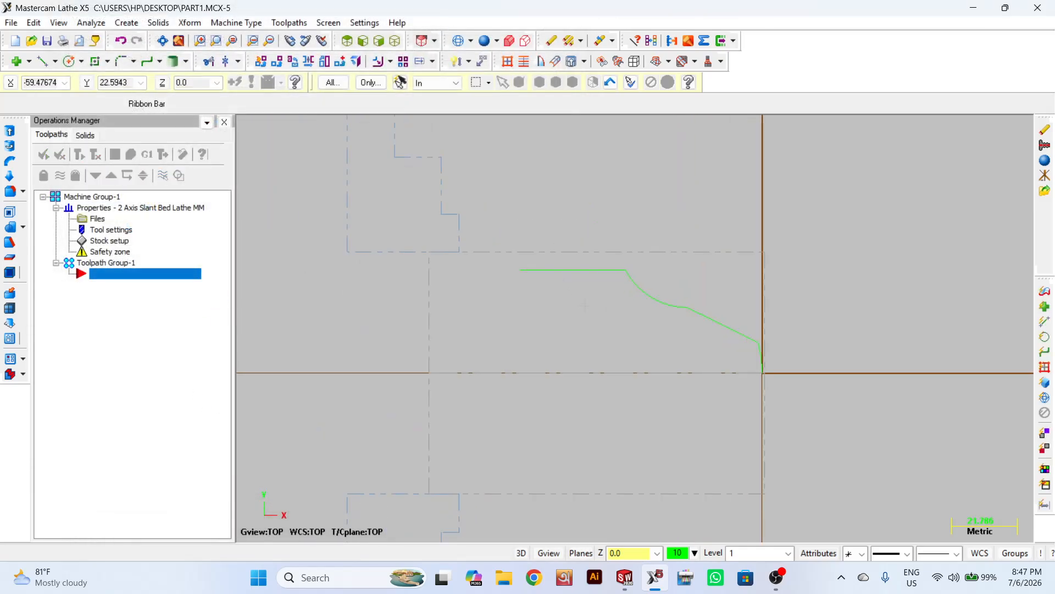
scroll(517, 270, down, 1)
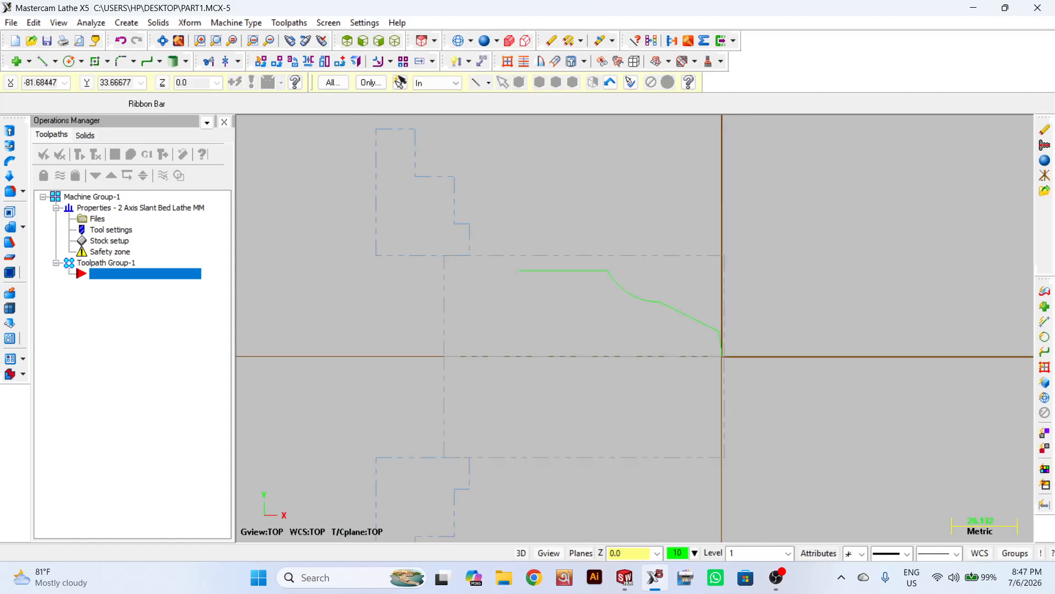
click(289, 22)
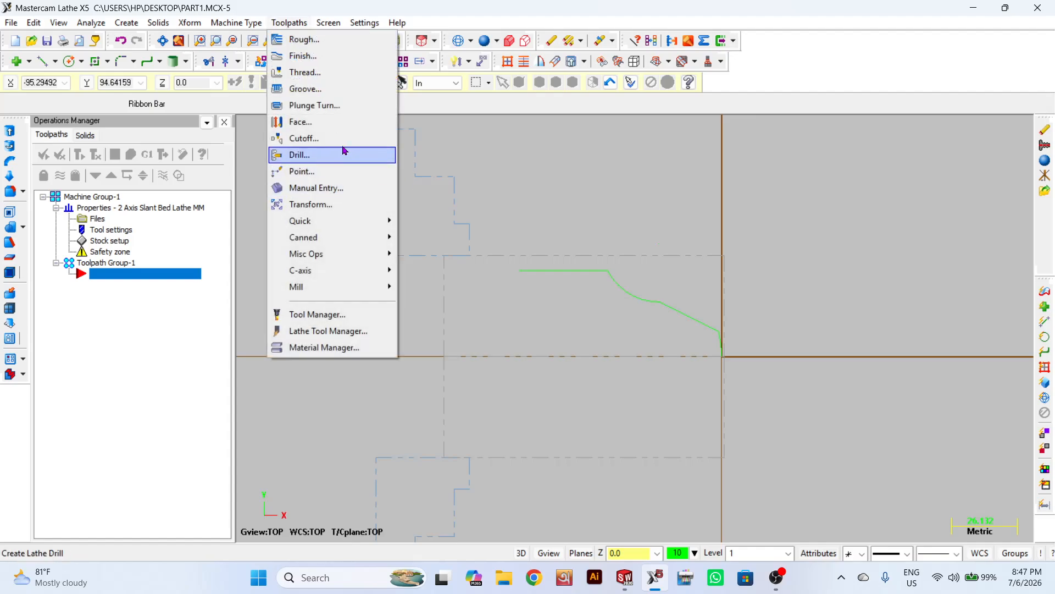
click(337, 127)
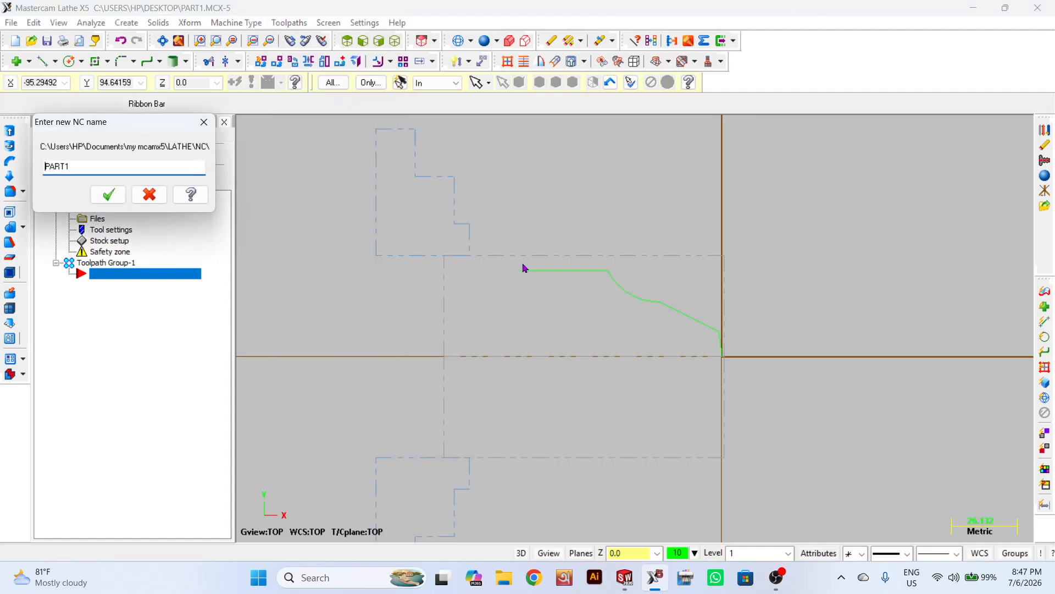
click(109, 194)
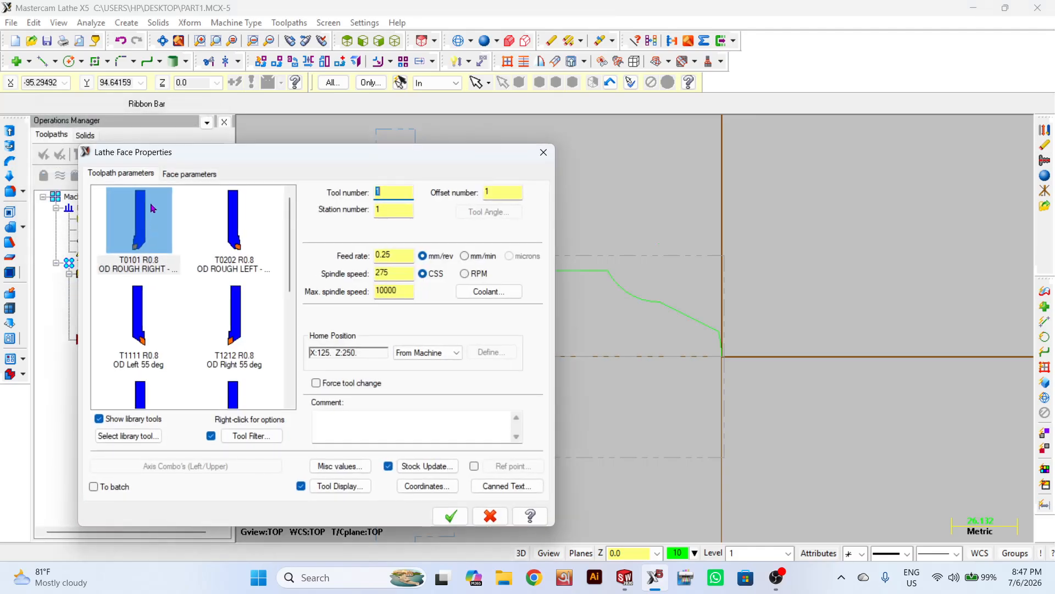
double_click(155, 239)
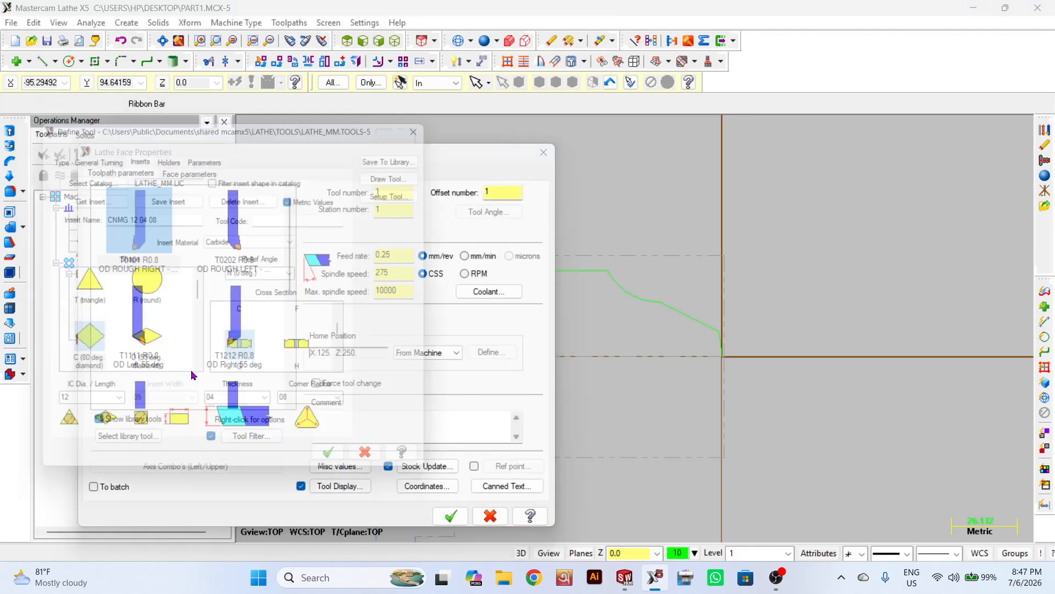
click(344, 471)
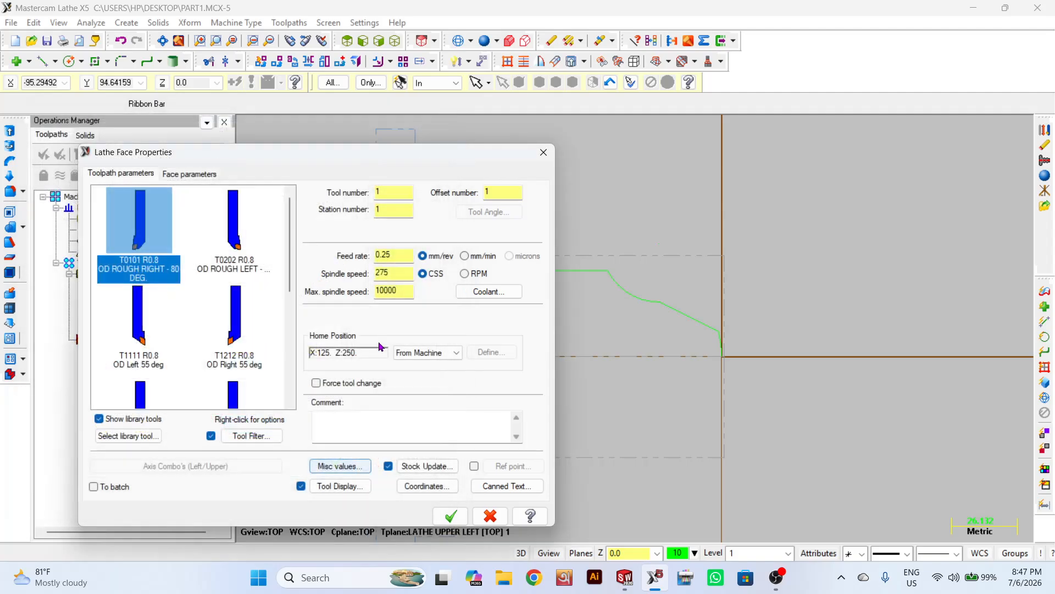
Set the facing tool's tool number, station number and offset number to 5
click(388, 201)
drag(391, 193, 319, 193)
key(Tab)
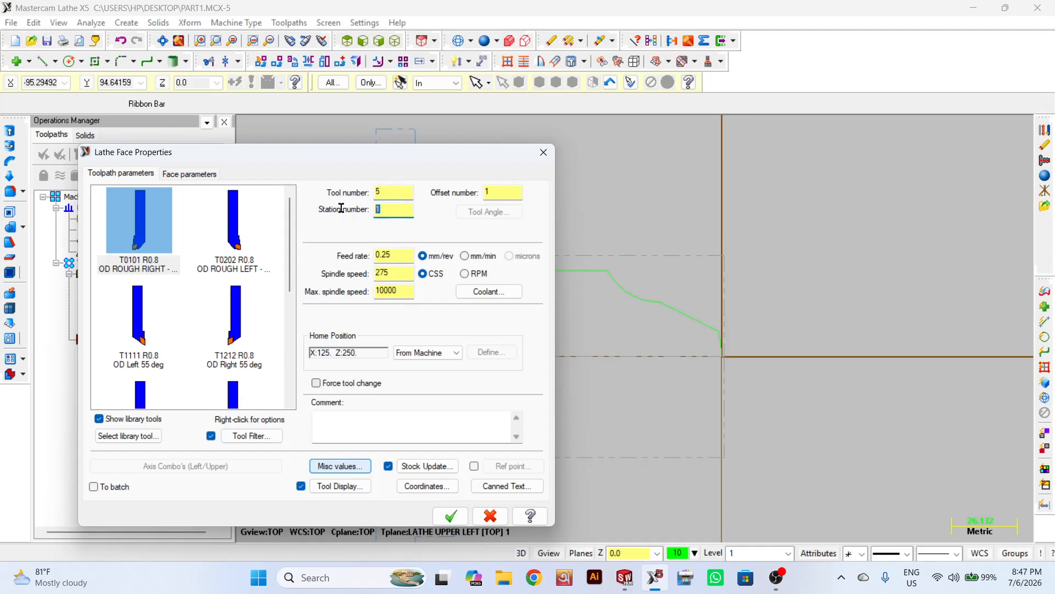
click(489, 193)
text(5)
Set the facing feed rate to 0.4 mm/rev and the spindle speed to 800 RPM
drag(374, 254, 406, 255)
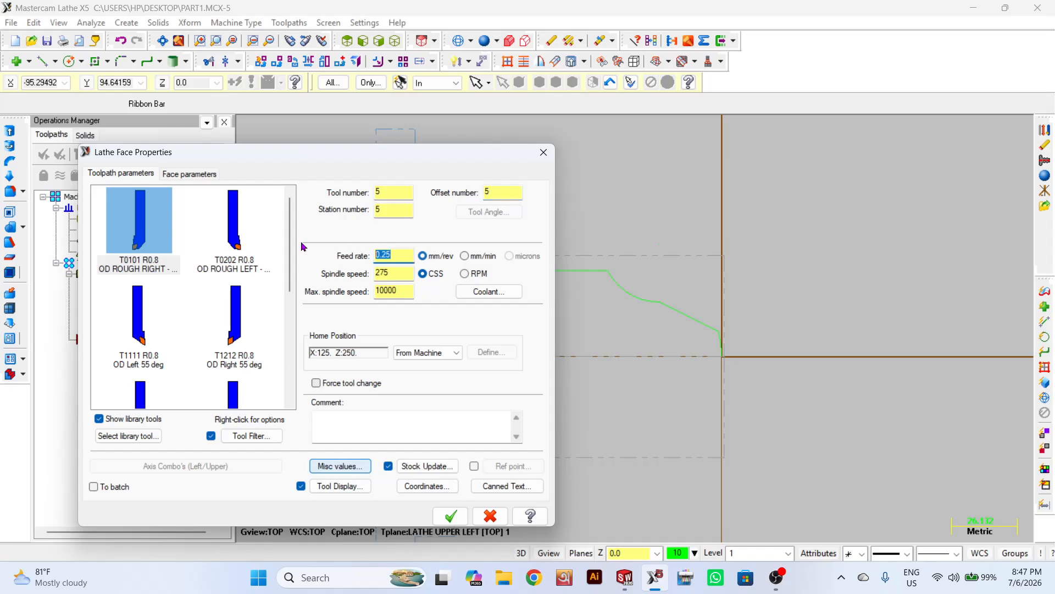
text(0.)
drag(404, 257, 322, 260)
click(465, 274)
drag(406, 274, 324, 276)
text(800)
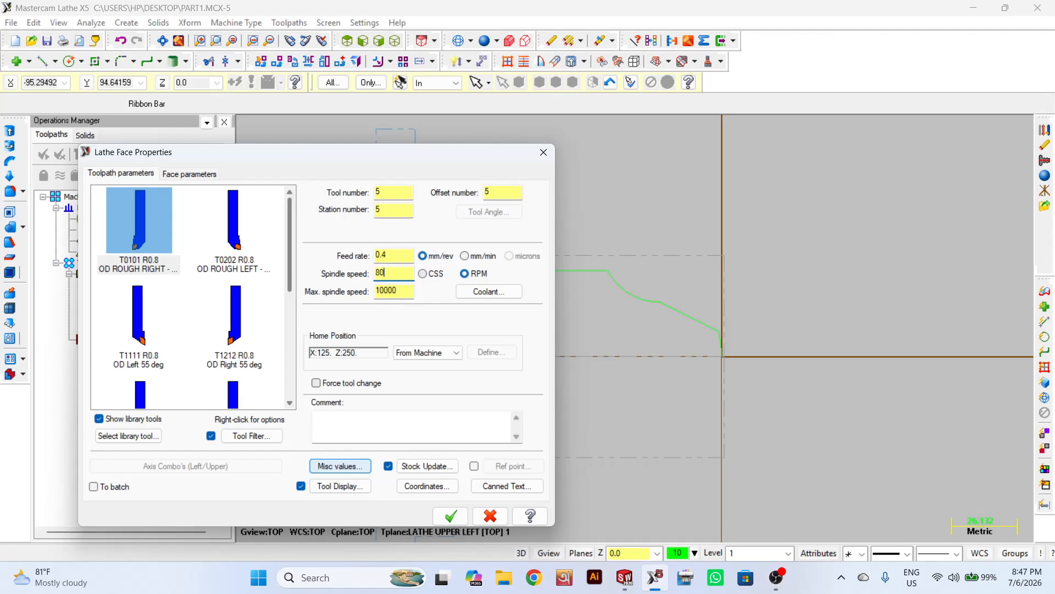
Enable the rough stepover for the face cut at 0.5 mm and disable the finish stepover
key(Tab)
click(396, 290)
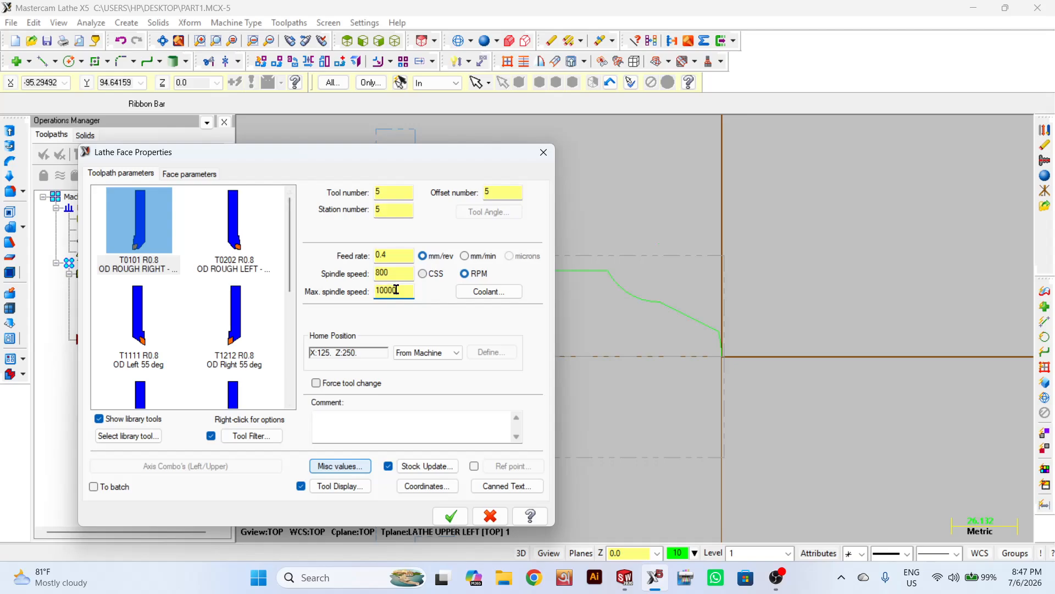
click(212, 176)
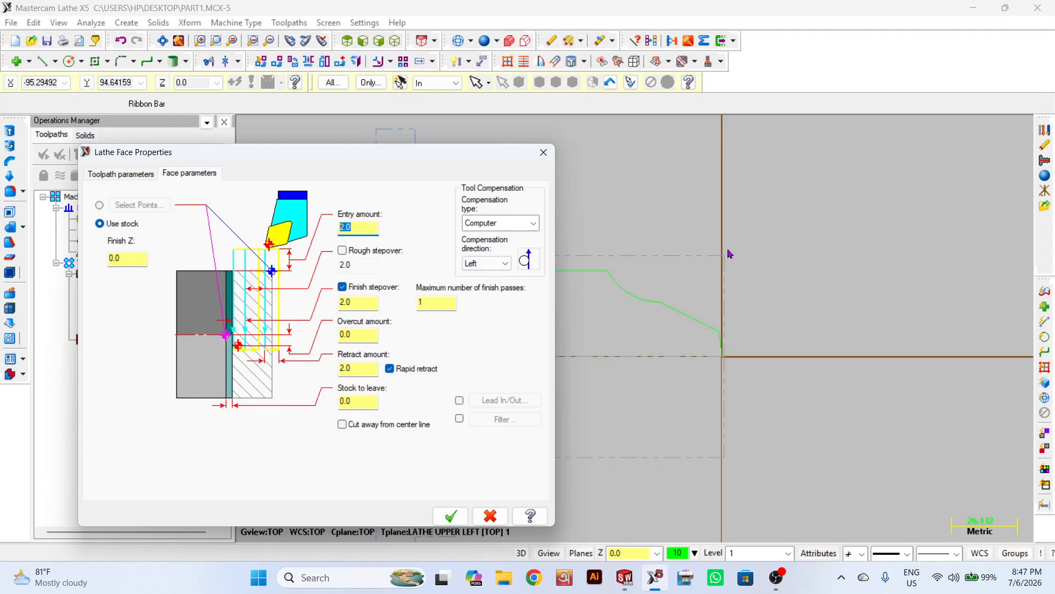
click(342, 251)
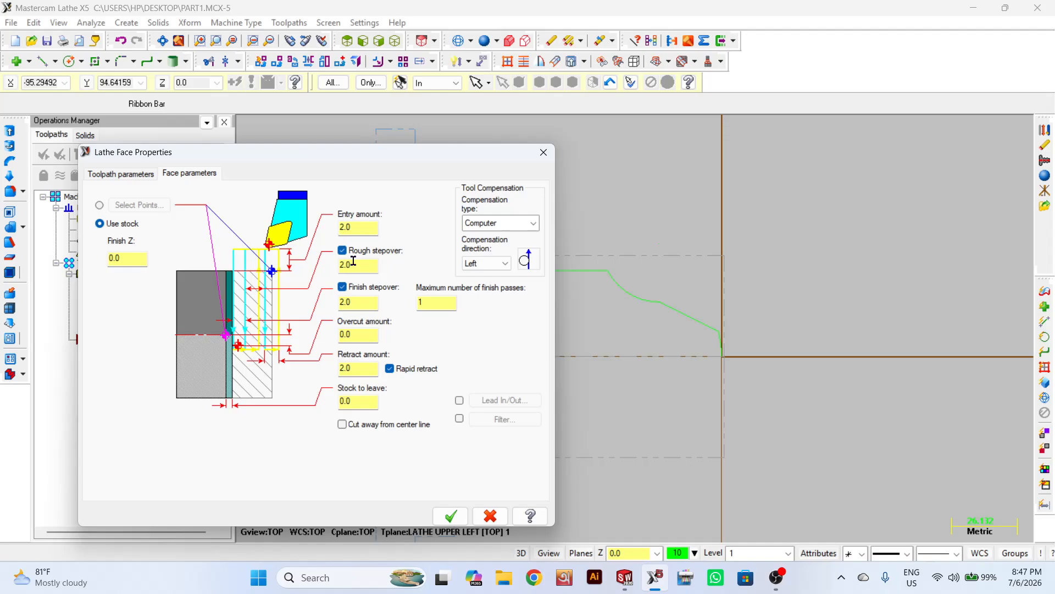
double_click(353, 263)
text(0.5)
double_click(358, 260)
click(343, 286)
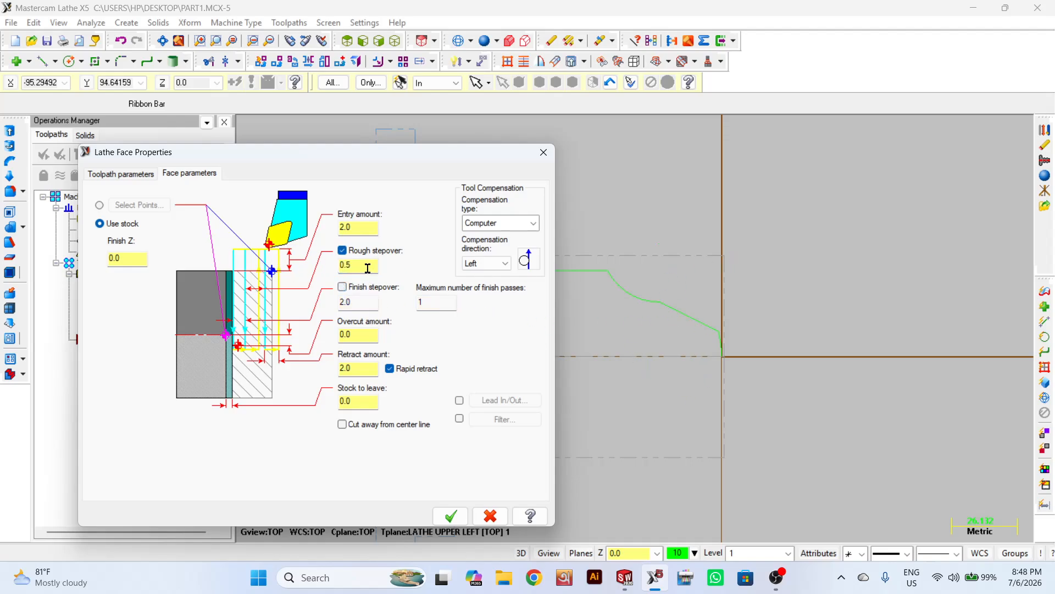
Set the face cut's overcut amount to 2.0 mm and accept the parameters to generate the facing toolpath
double_click(356, 337)
text(2)
click(505, 224)
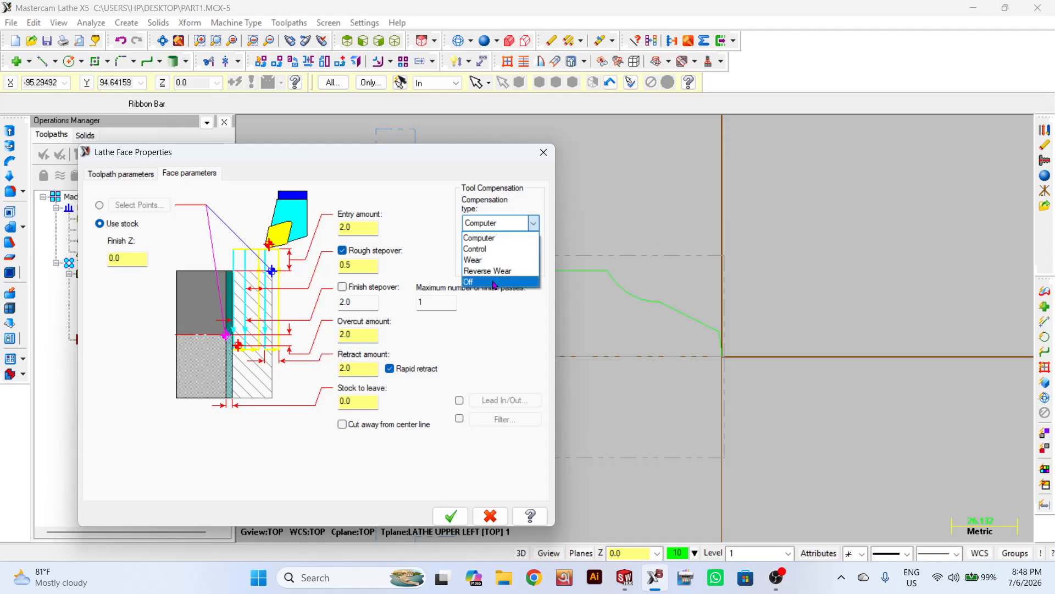
click(476, 346)
click(451, 515)
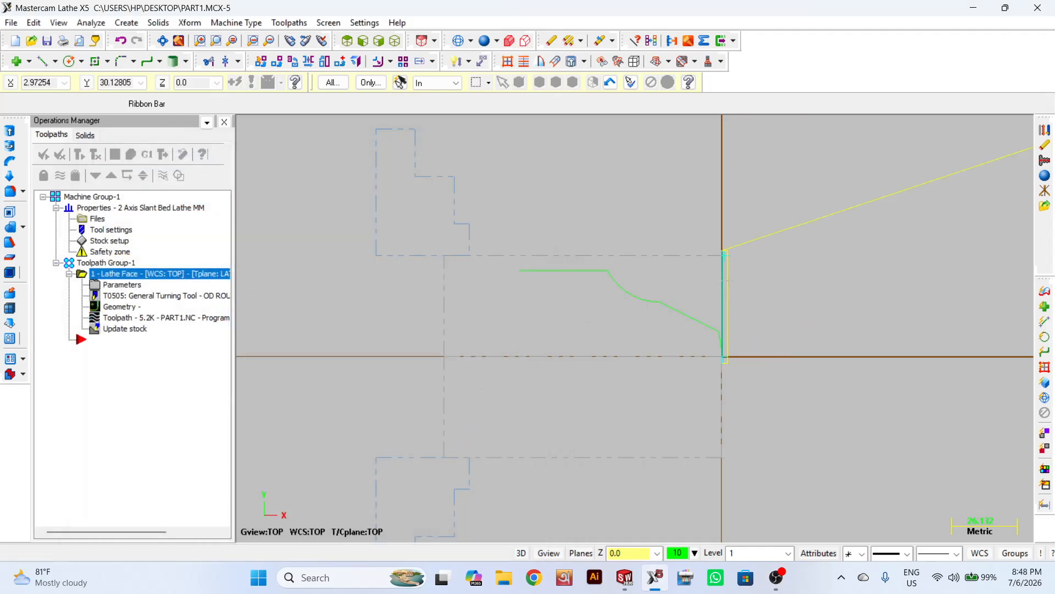
scroll(723, 275, up, 2)
click(769, 578)
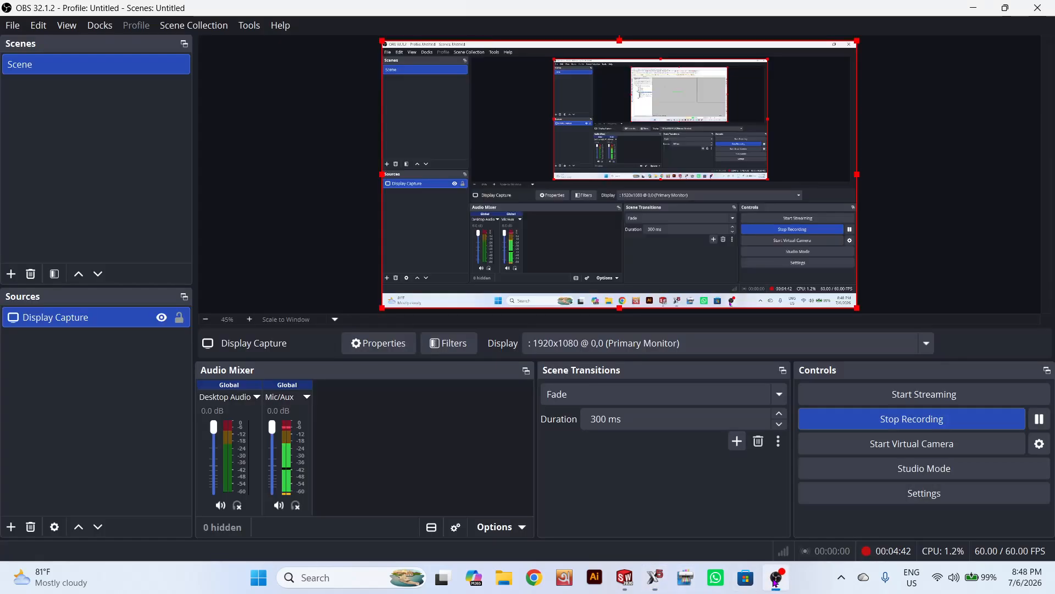